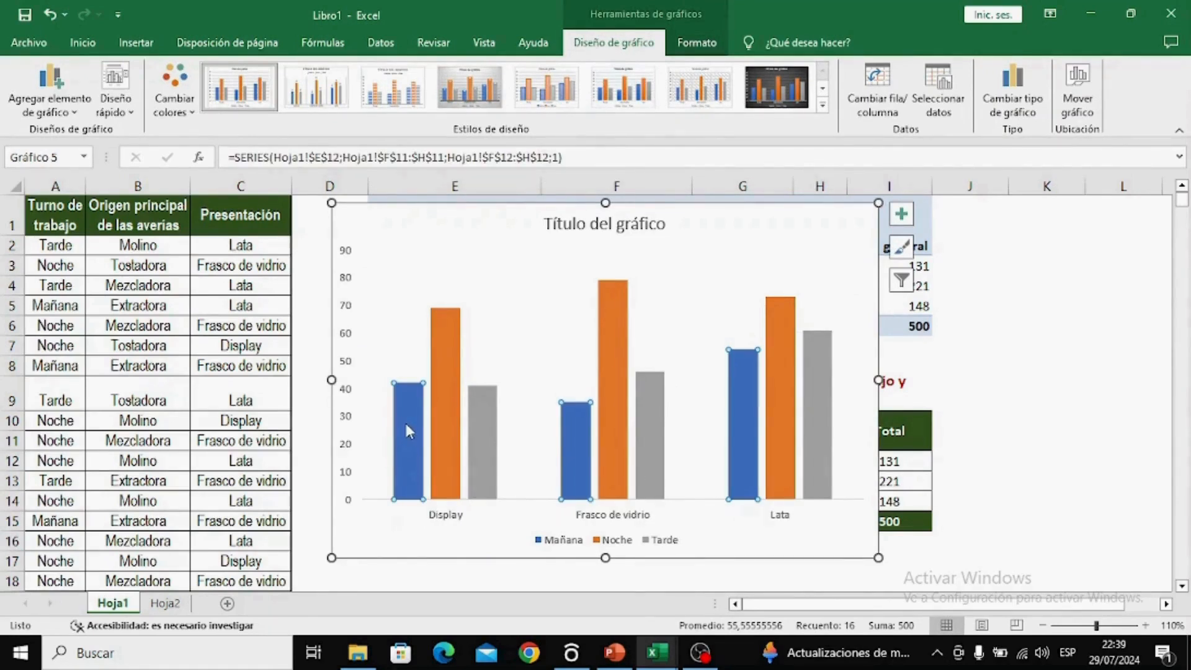
Set the series overlap of the clustered column chart to 0%.
right_click(406, 424)
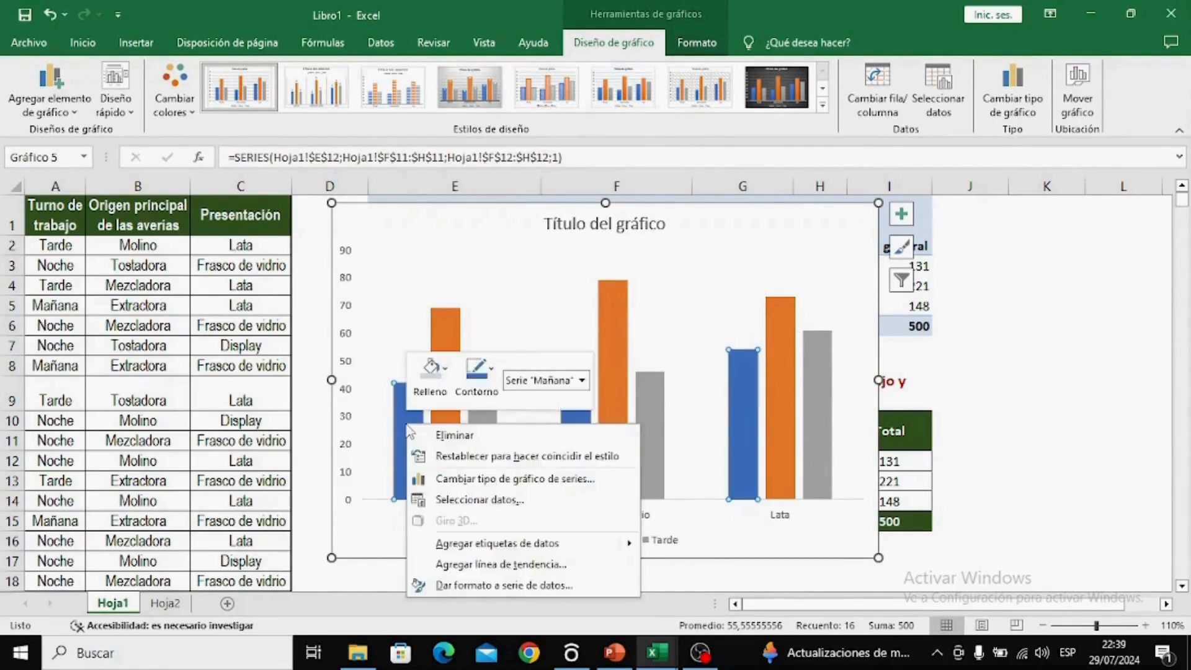
left_click(502, 586)
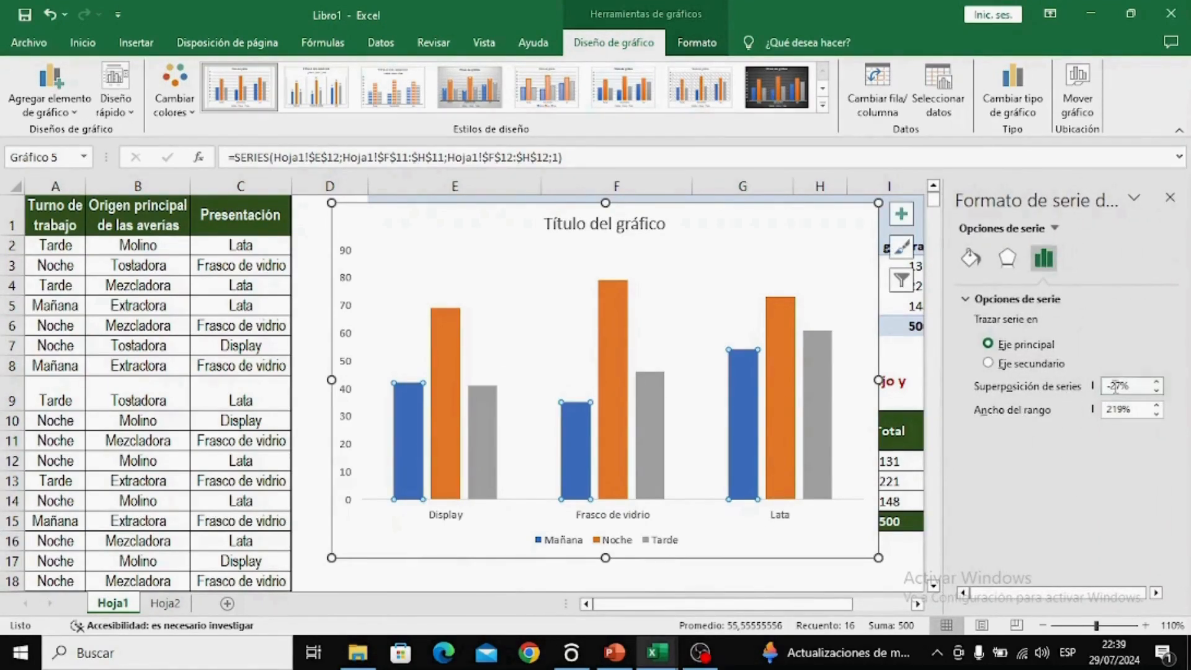
left_click_drag(1142, 386, 1107, 387)
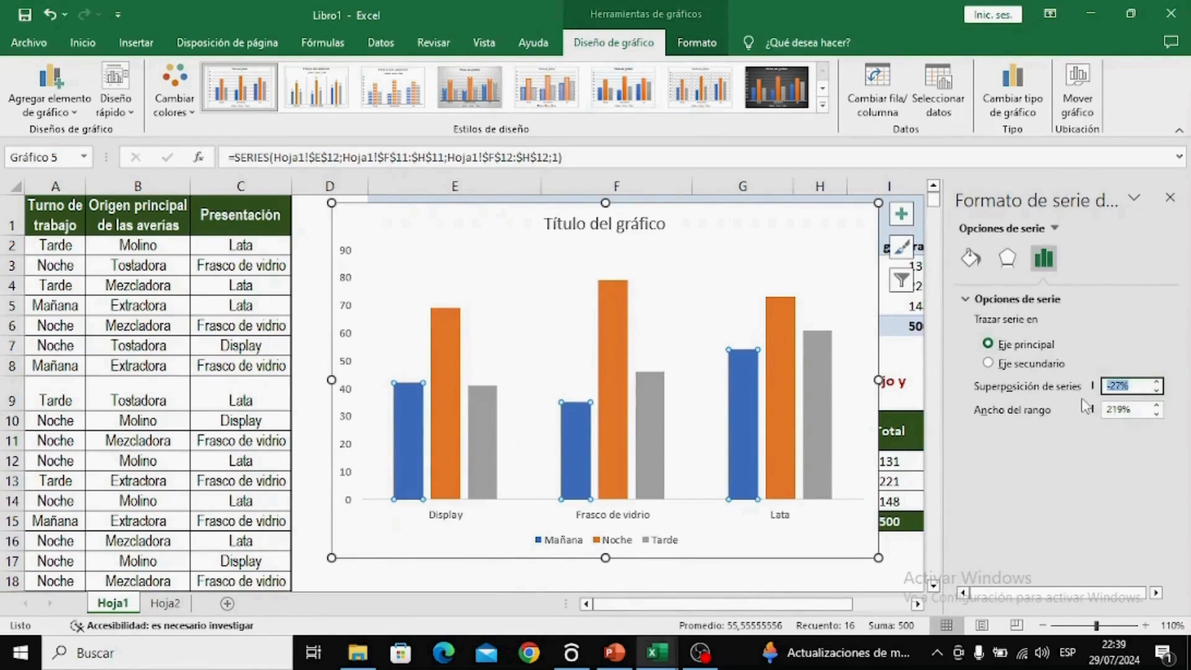
type("0")
Title the chart "Distribución de los registros de la empresa Rico Café S. A., según turno de trabajo y presentación".
left_click(554, 223)
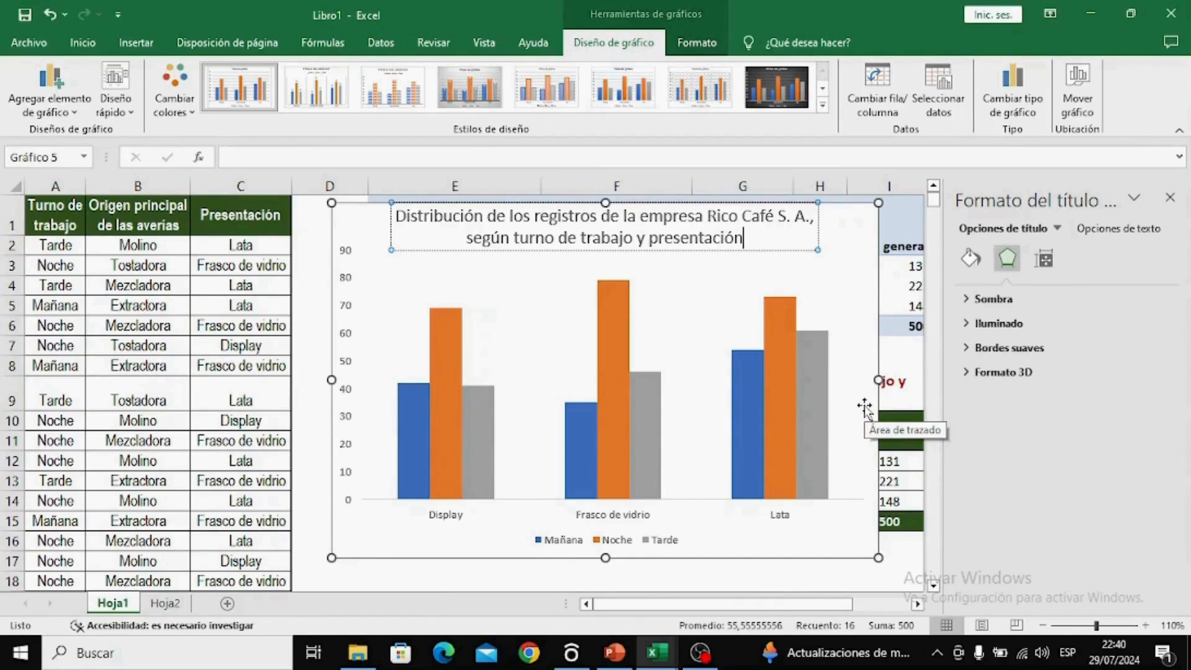
left_click(689, 337)
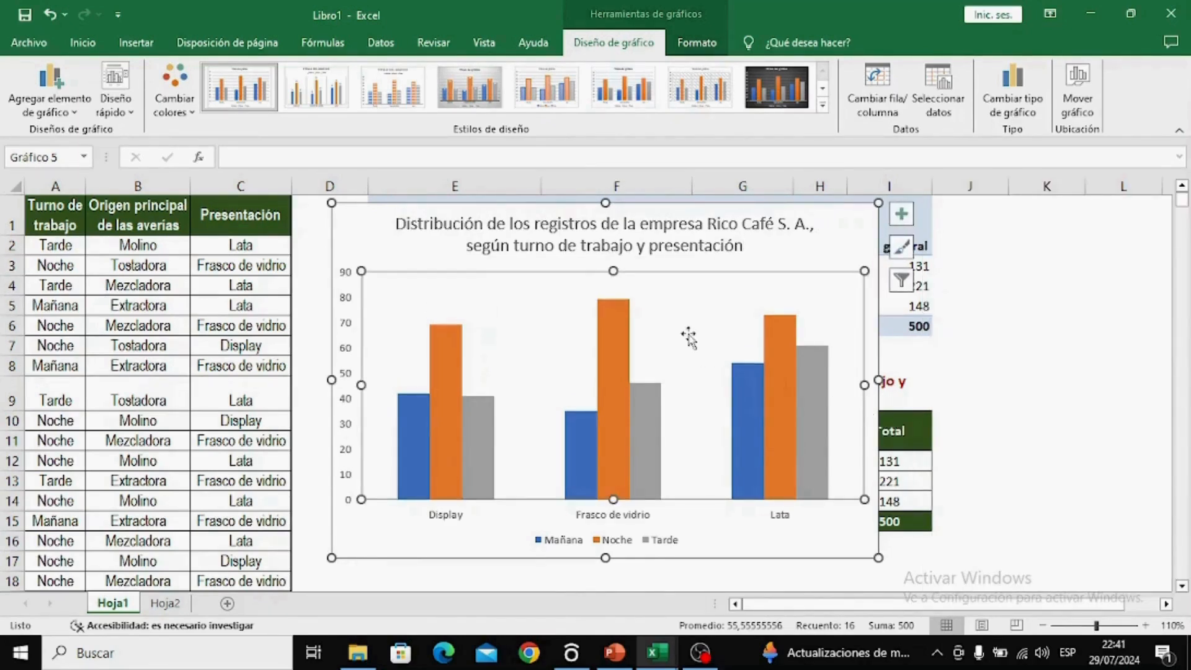
Add axis titles and data labels to the column chart.
left_click(901, 213)
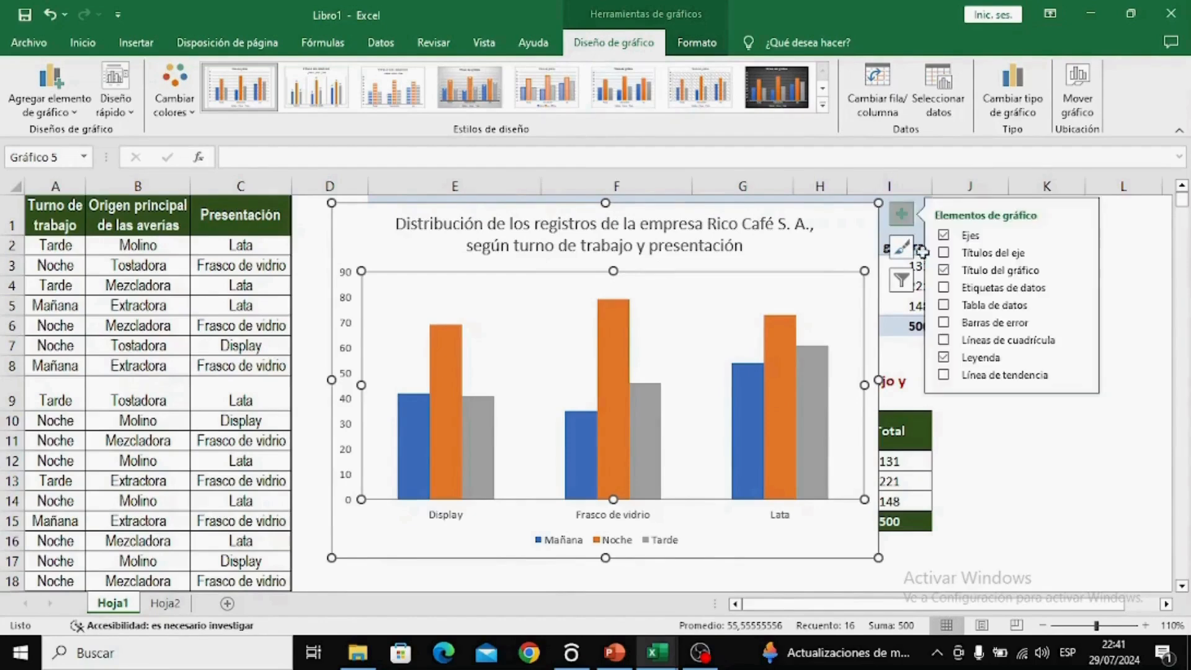
left_click(943, 252)
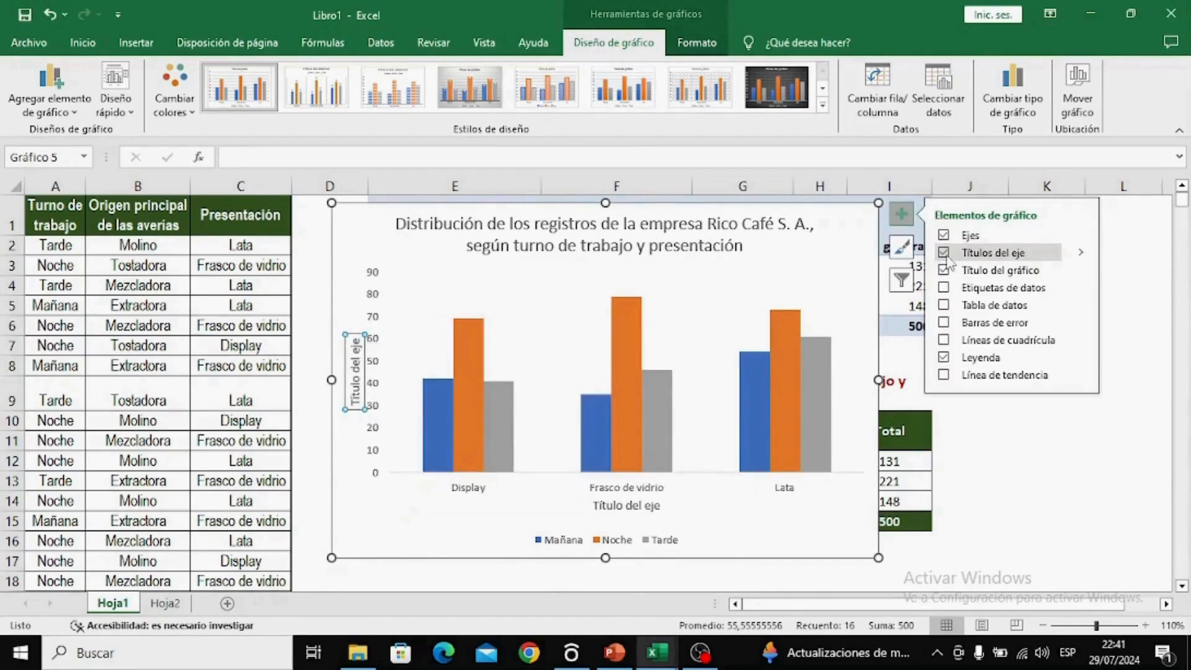
left_click(944, 288)
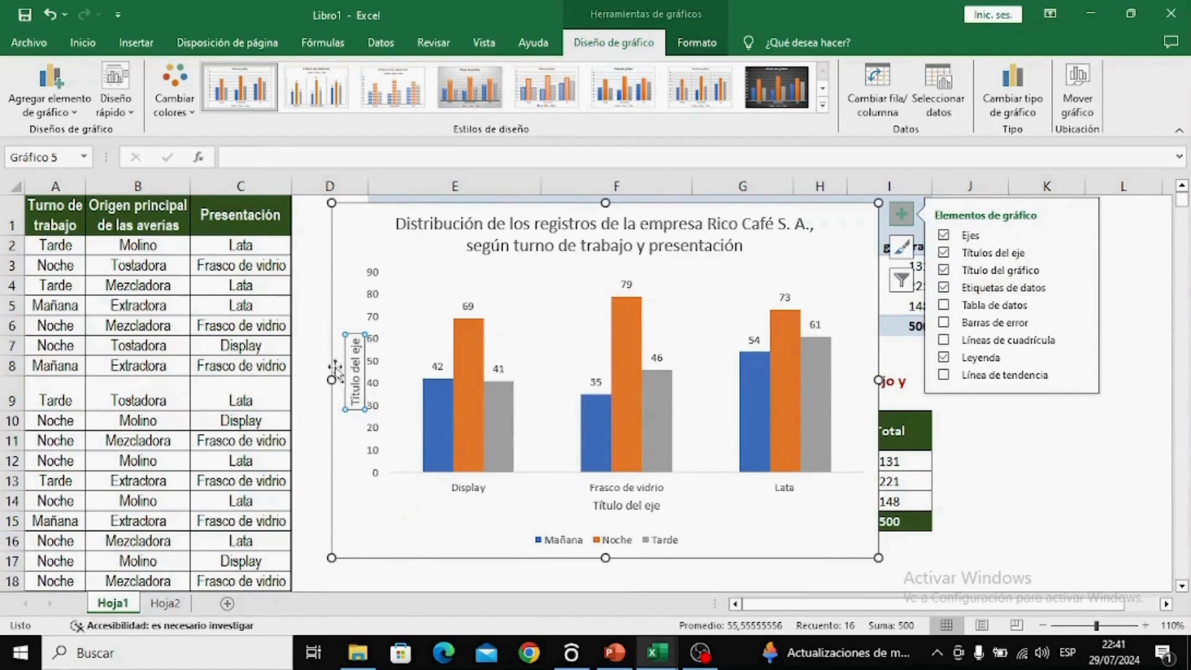
Name the vertical axis "Cantidad de registros" and the horizontal axis "Presentación".
type("Cantidad de registros")
key("Return")
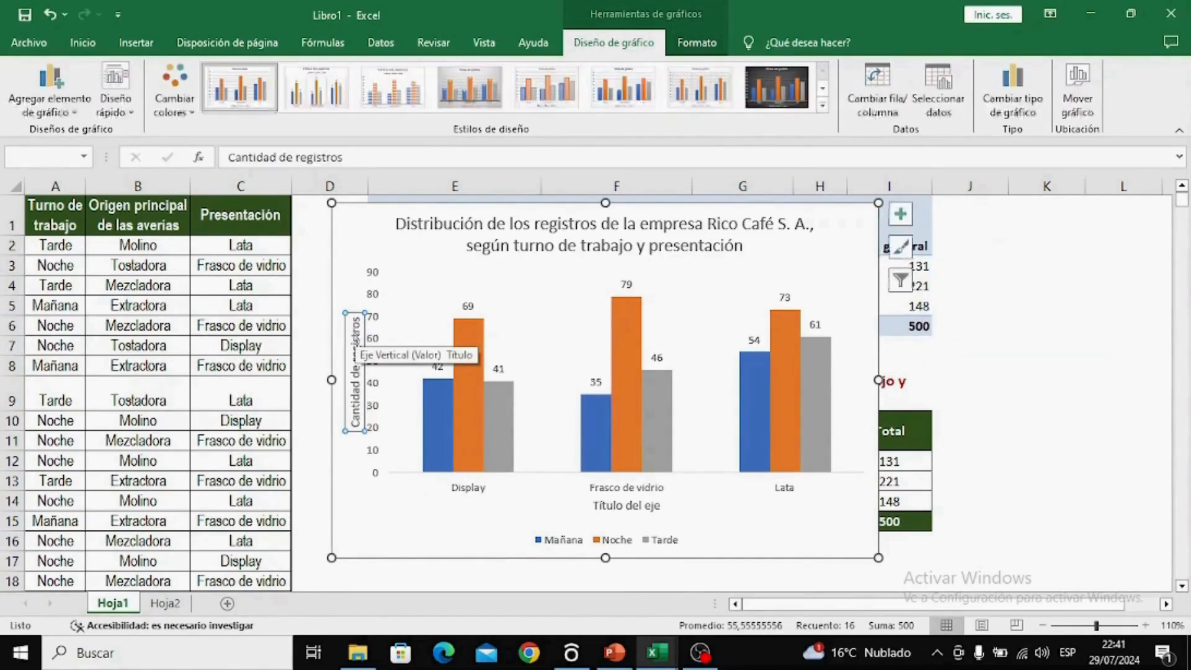
left_click(611, 504)
type("Presentación")
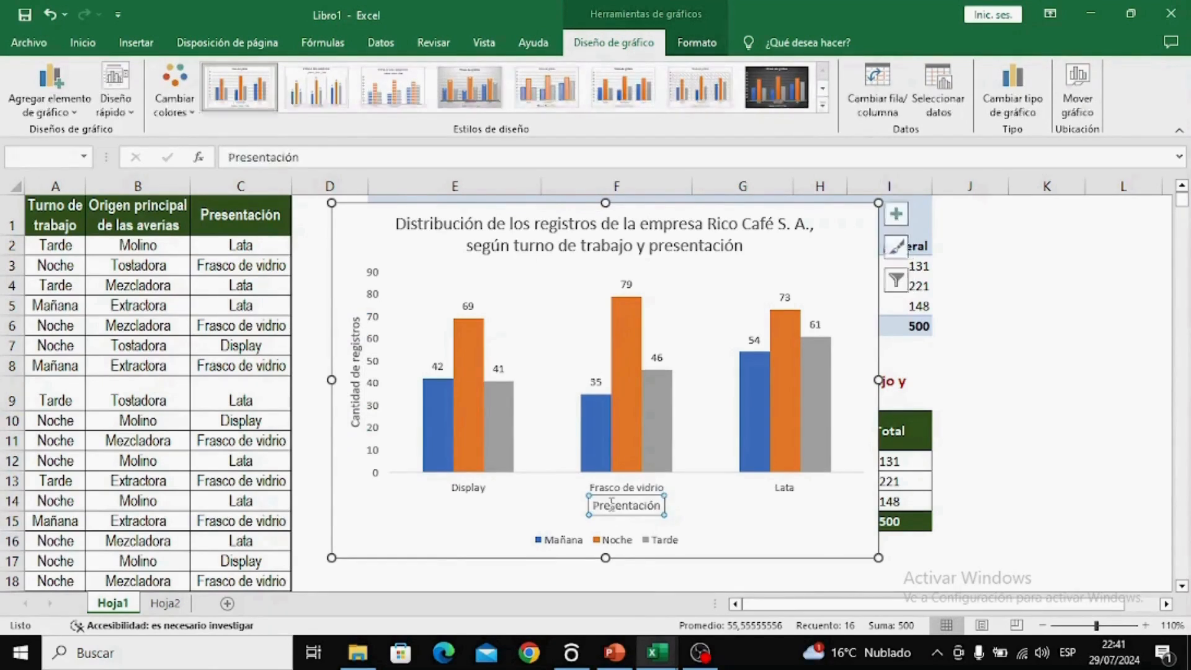
Set the chart legend's position to "Hacia la derecha".
left_click(575, 546)
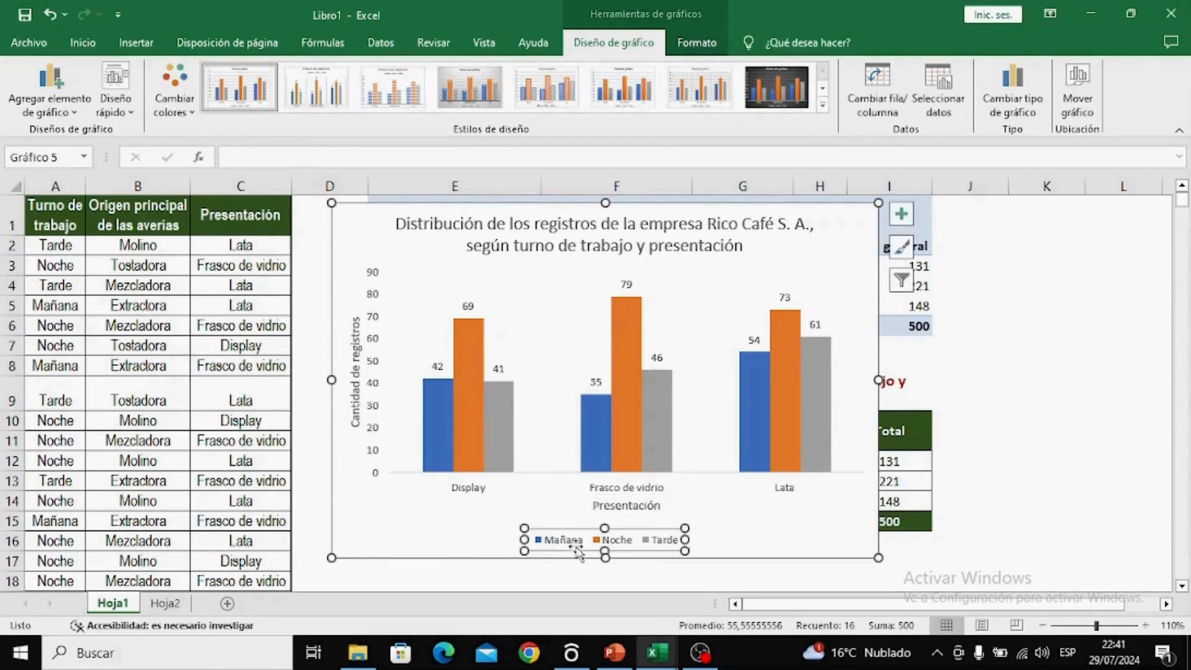
right_click(576, 546)
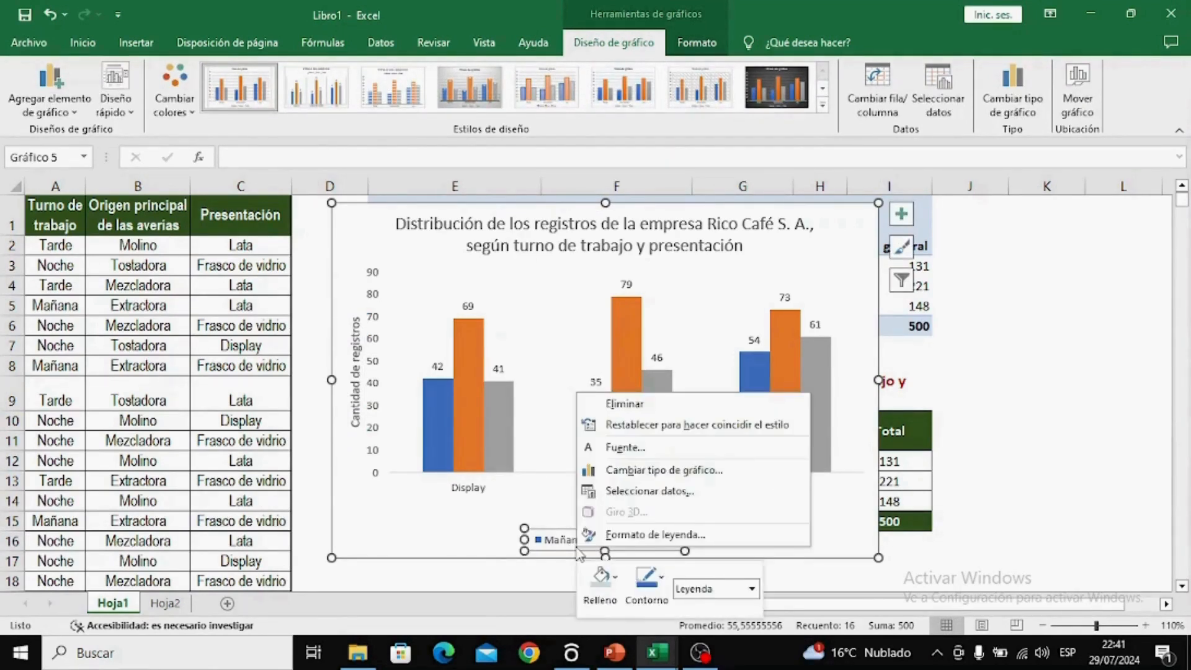
left_click(620, 540)
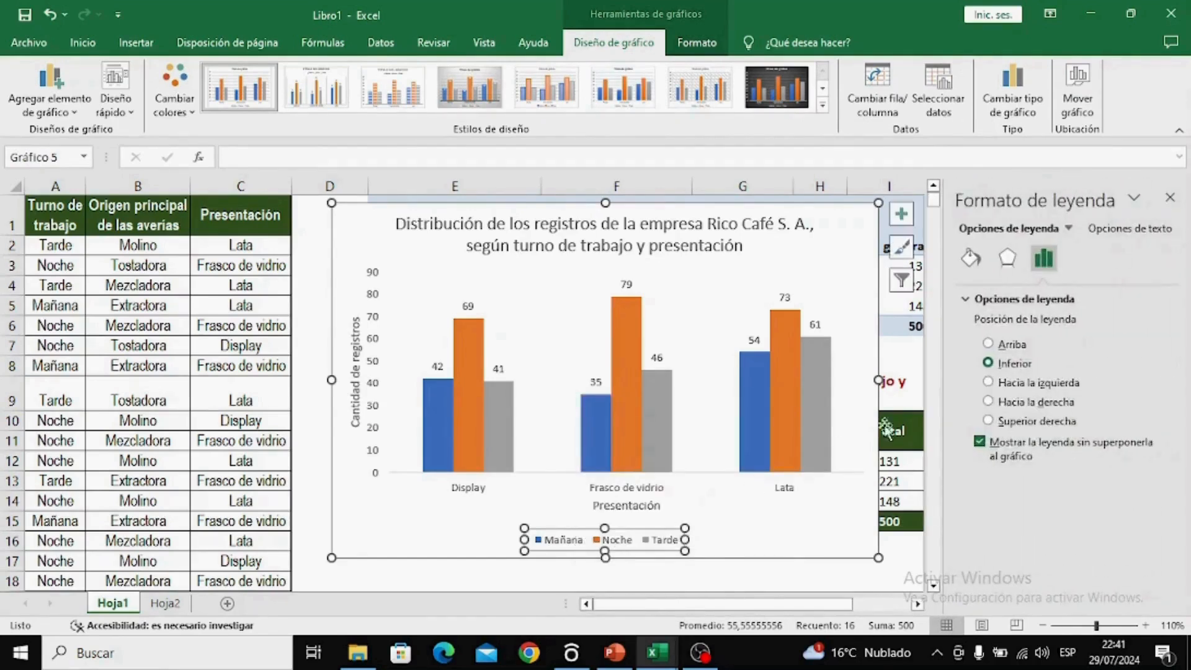
left_click(988, 401)
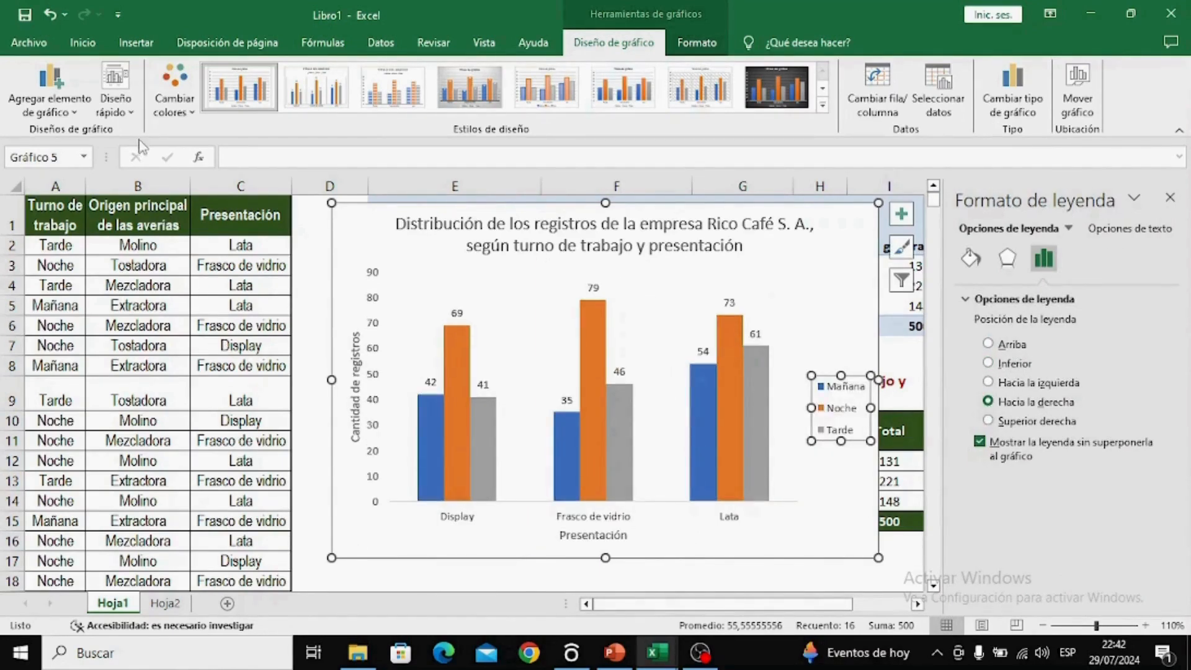
Insert a text box reading "Fuente: Rico Café S. A." in the lower-left corner of the chart.
left_click(136, 43)
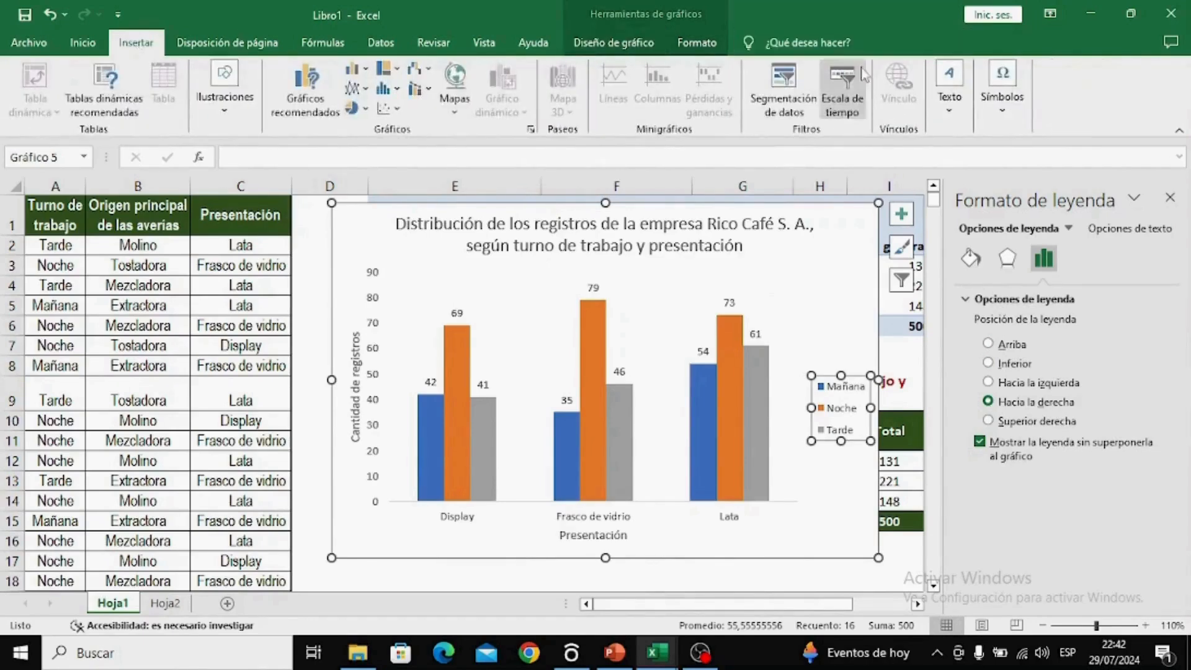
left_click(949, 93)
left_click(962, 180)
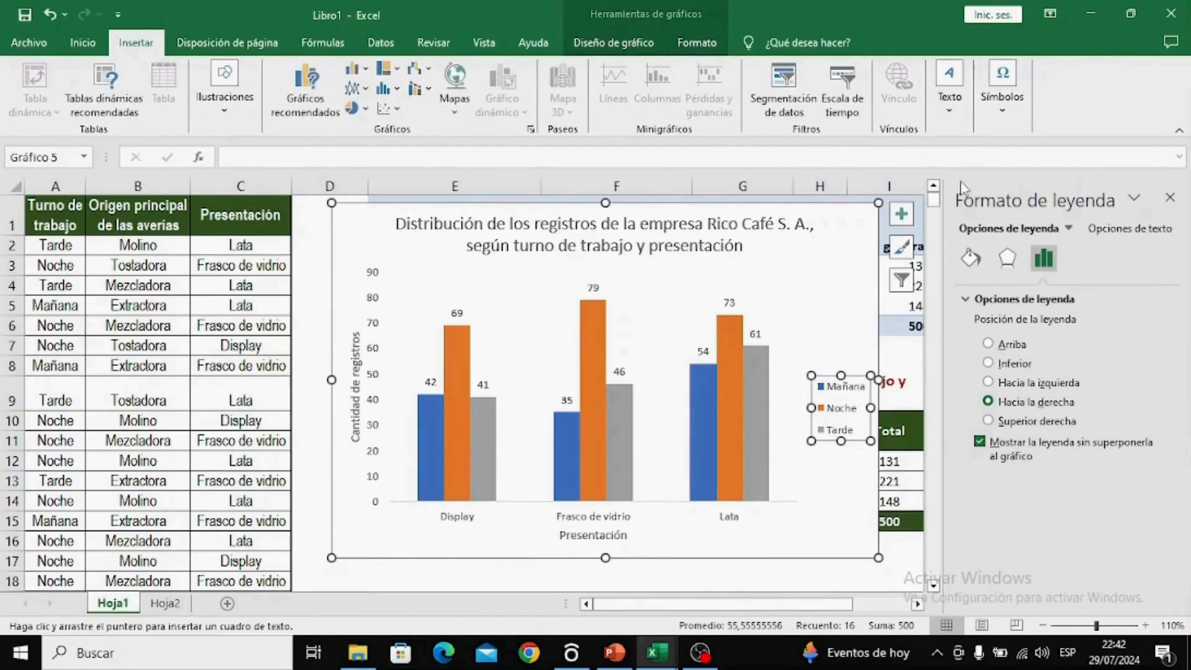
left_click_drag(346, 533, 543, 554)
type("Fuente: Rico Café S. A.")
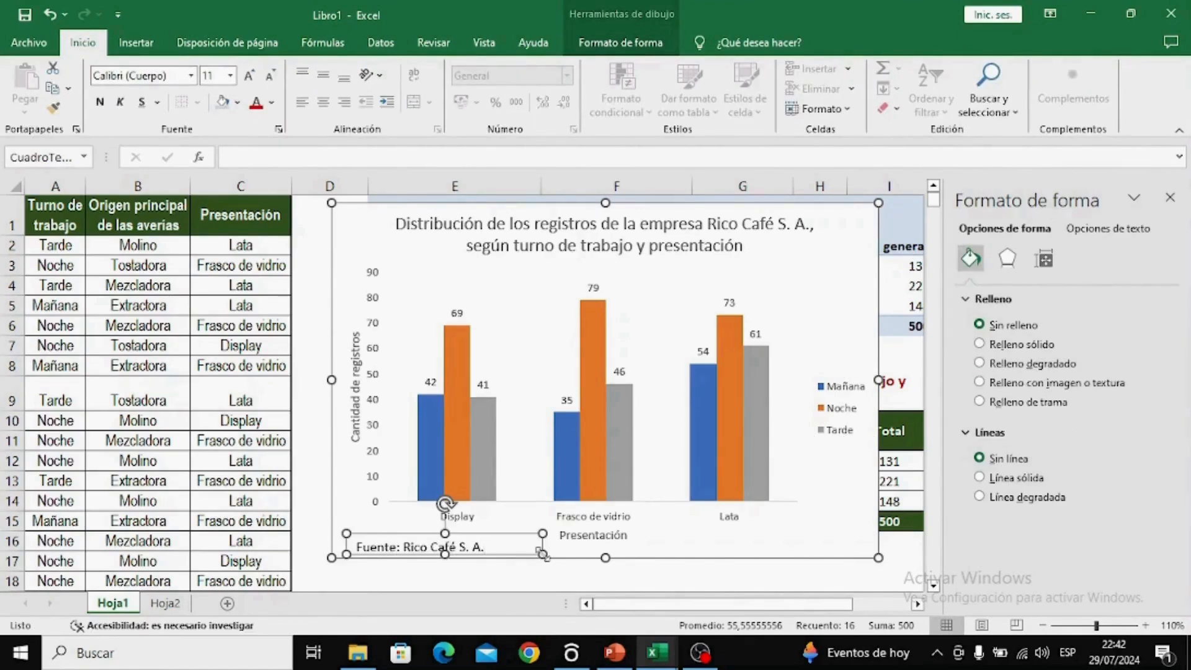
left_click(705, 545)
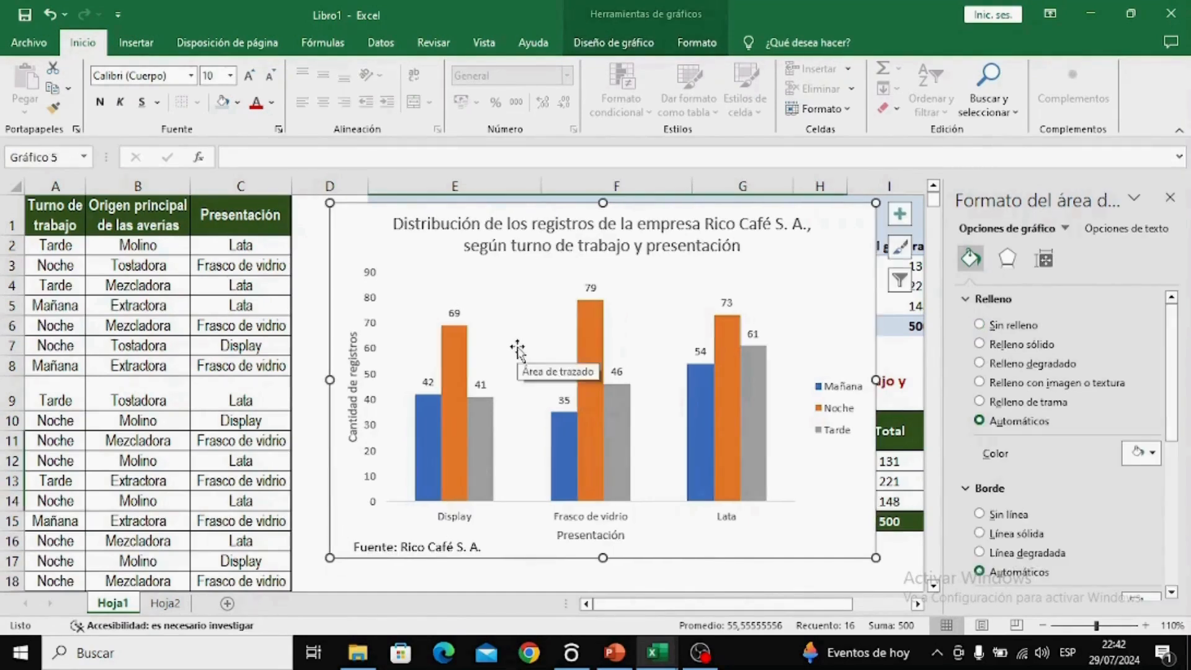
Fill the chart's plot area with light green.
left_click(518, 345)
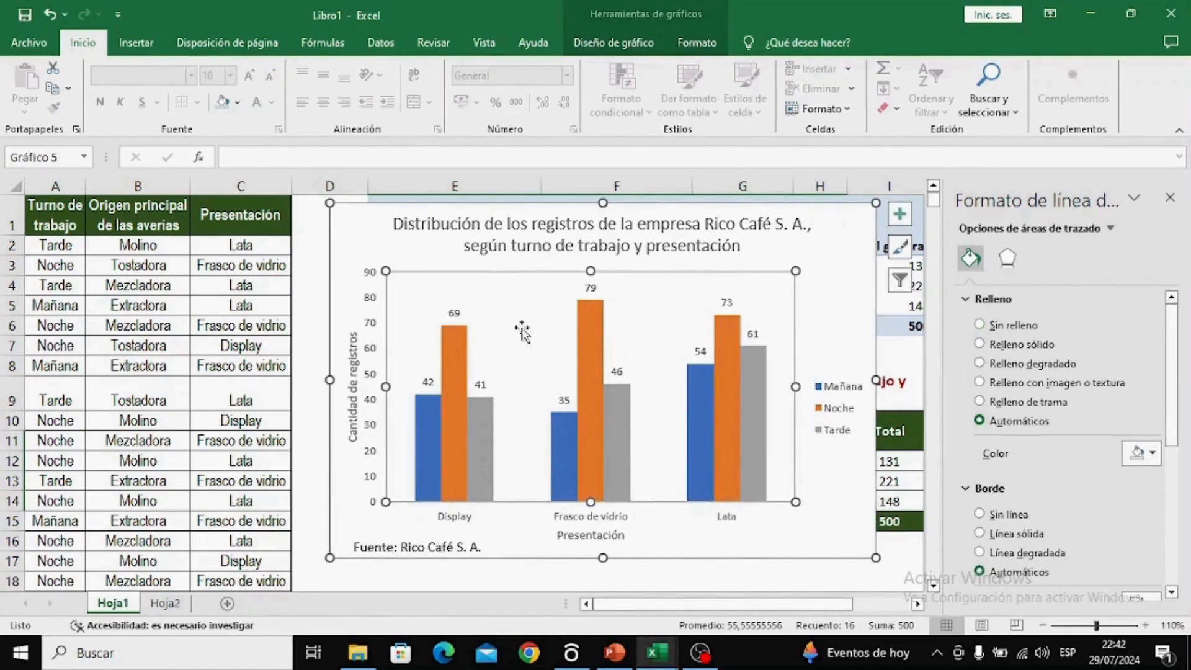
mouse_move(611, 417)
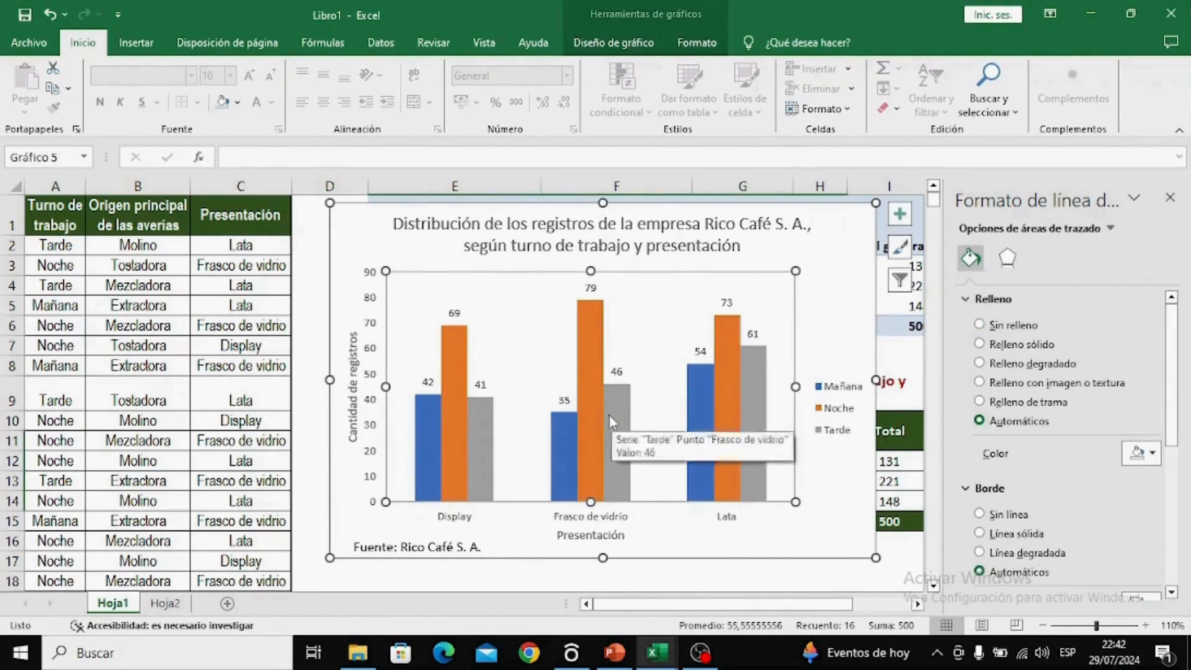
left_click(222, 101)
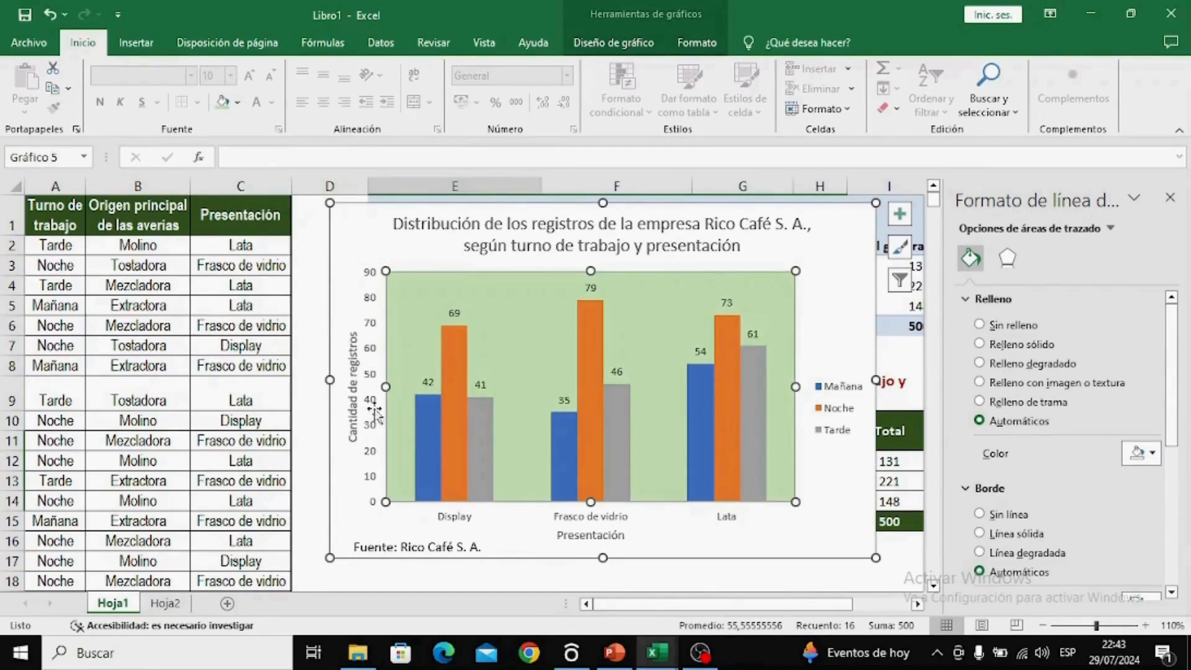
Fill the chart area around the plot with the gold theme colour.
left_click(352, 239)
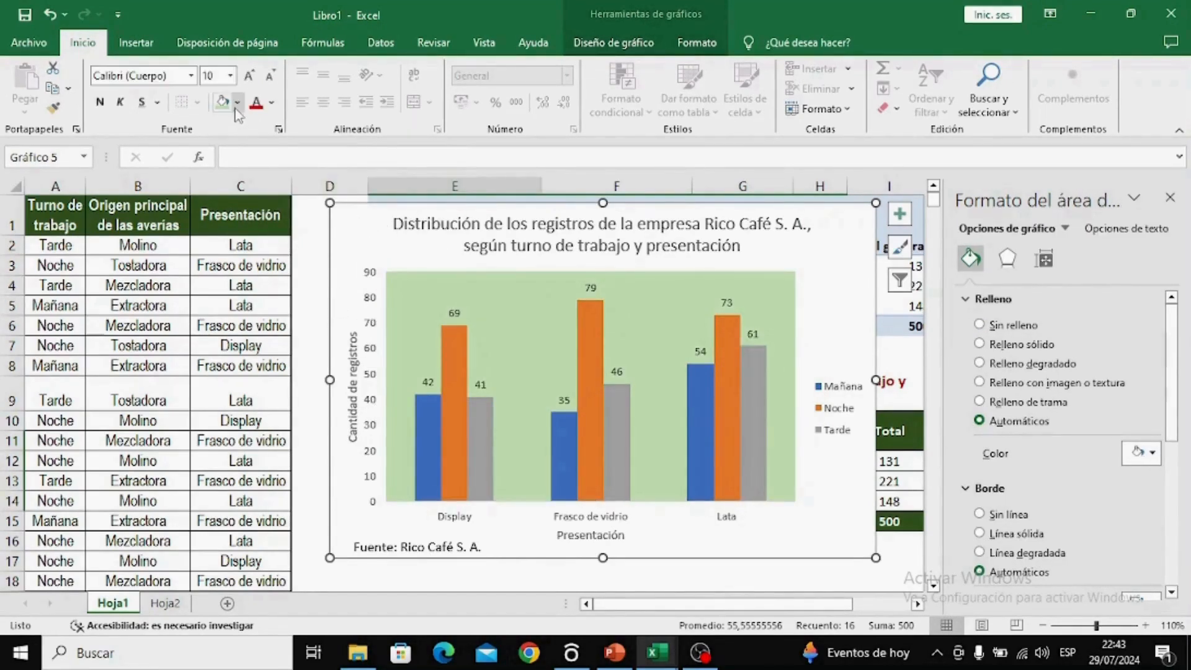
left_click(237, 102)
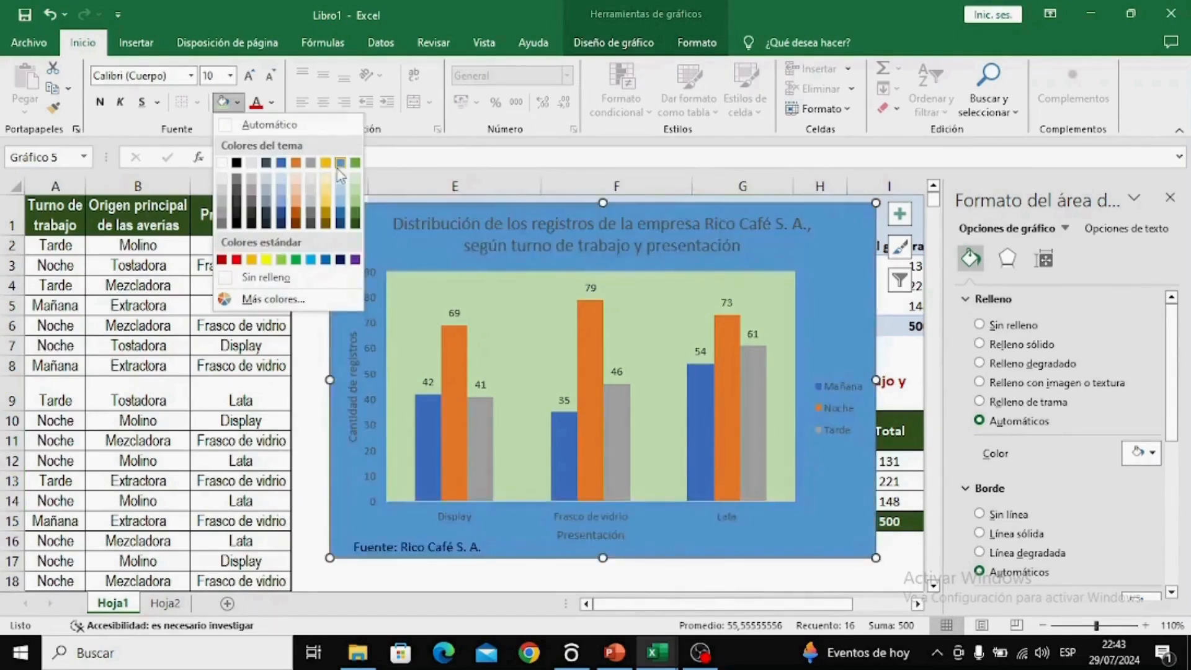
left_click(325, 162)
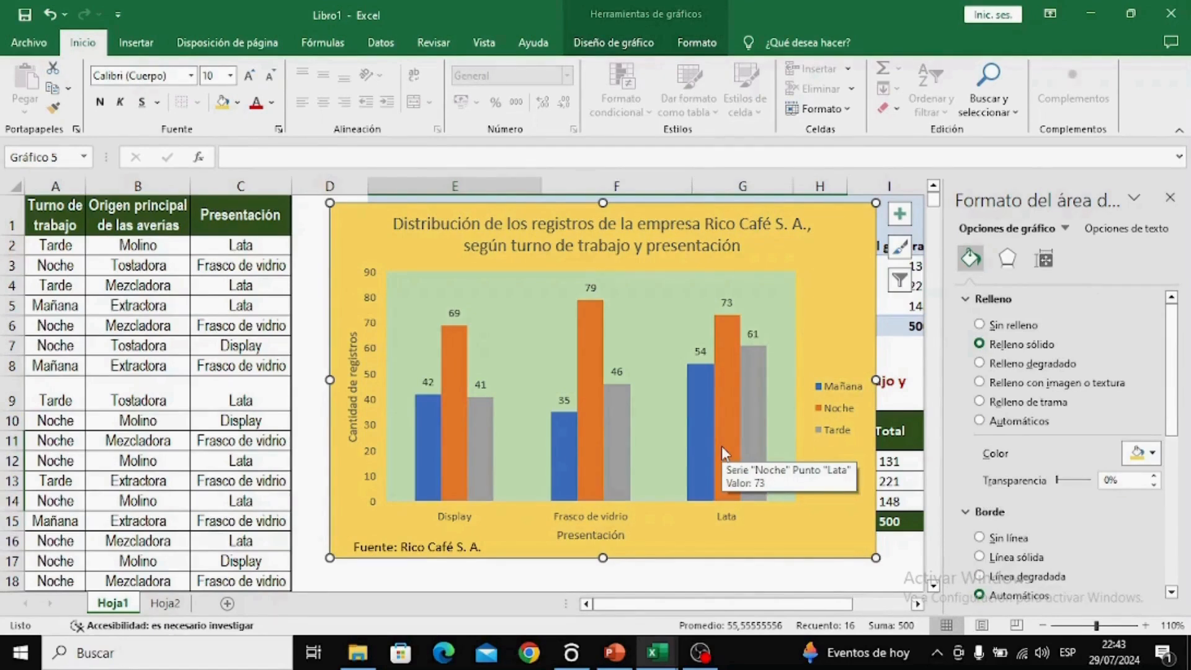
On Hoja2, insert a clustered column chart from the percentage table range E11:H14 and remove its gridlines.
left_click(167, 604)
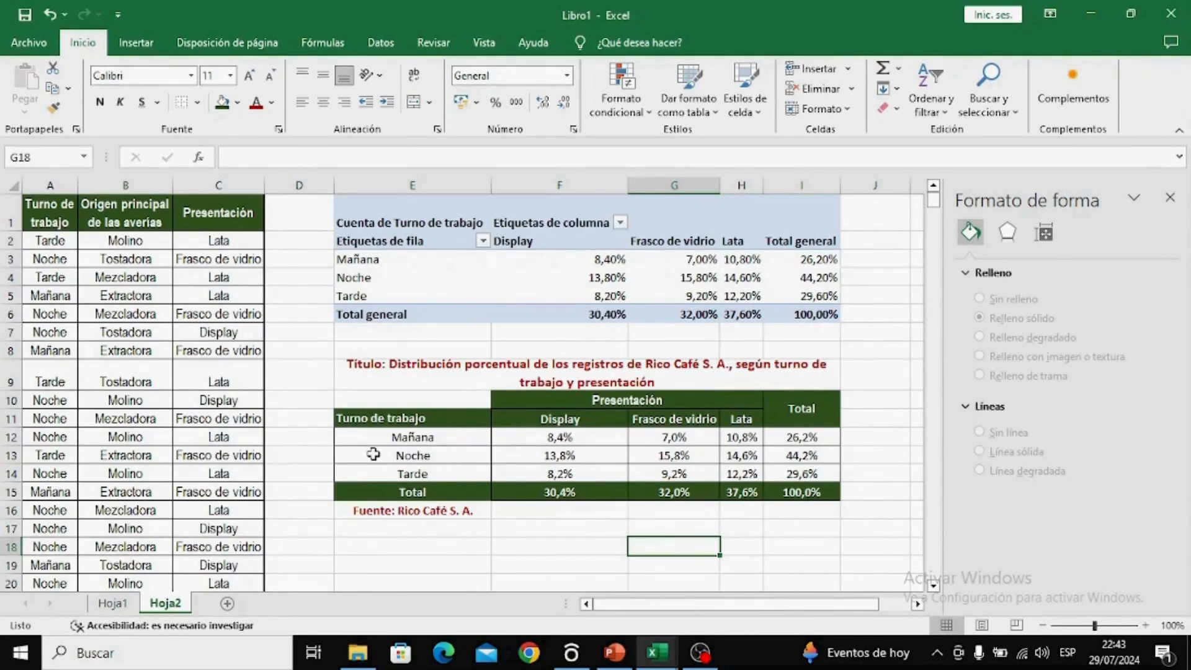
left_click_drag(352, 421, 733, 470)
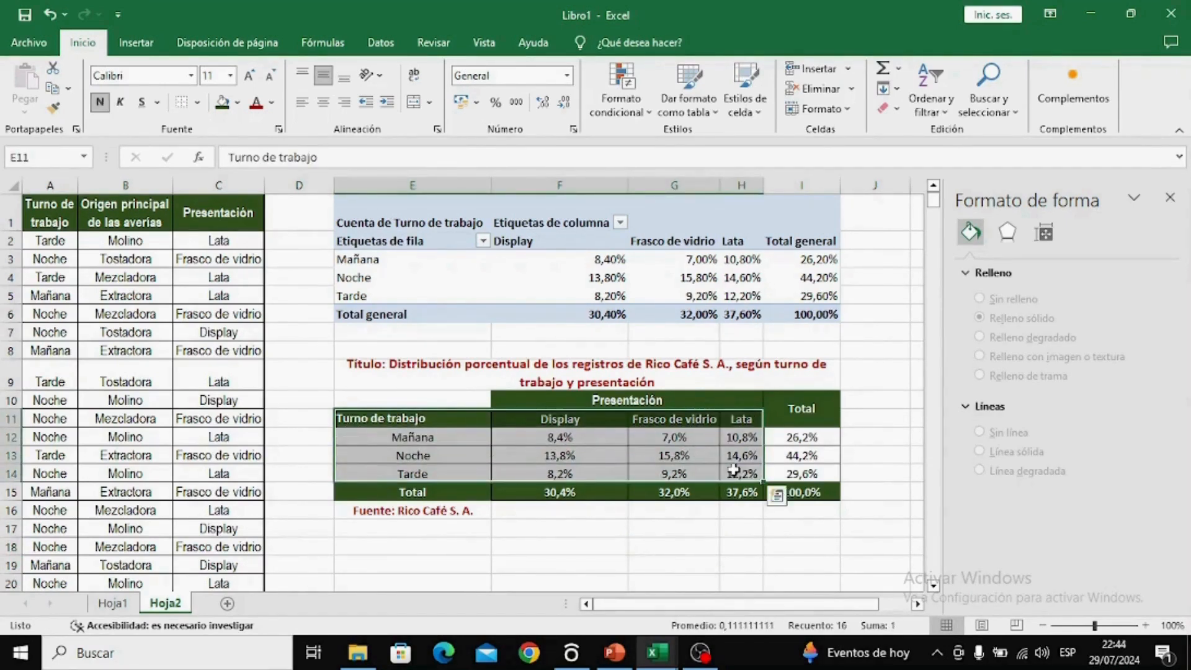
left_click(136, 42)
left_click(357, 68)
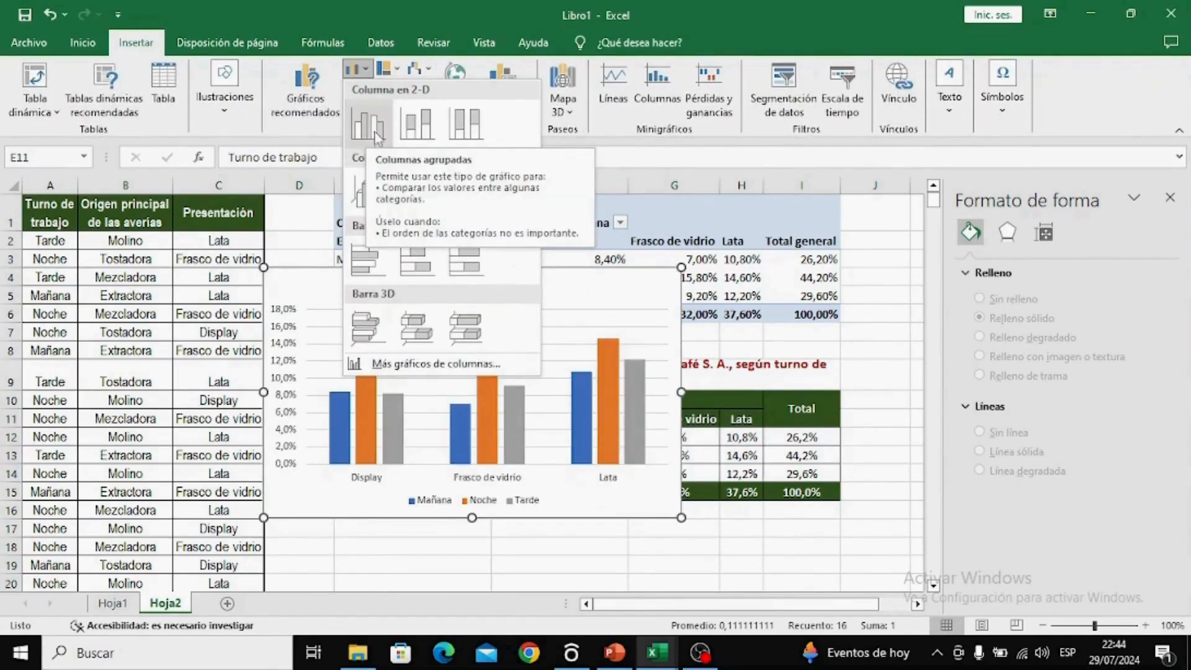
left_click(370, 125)
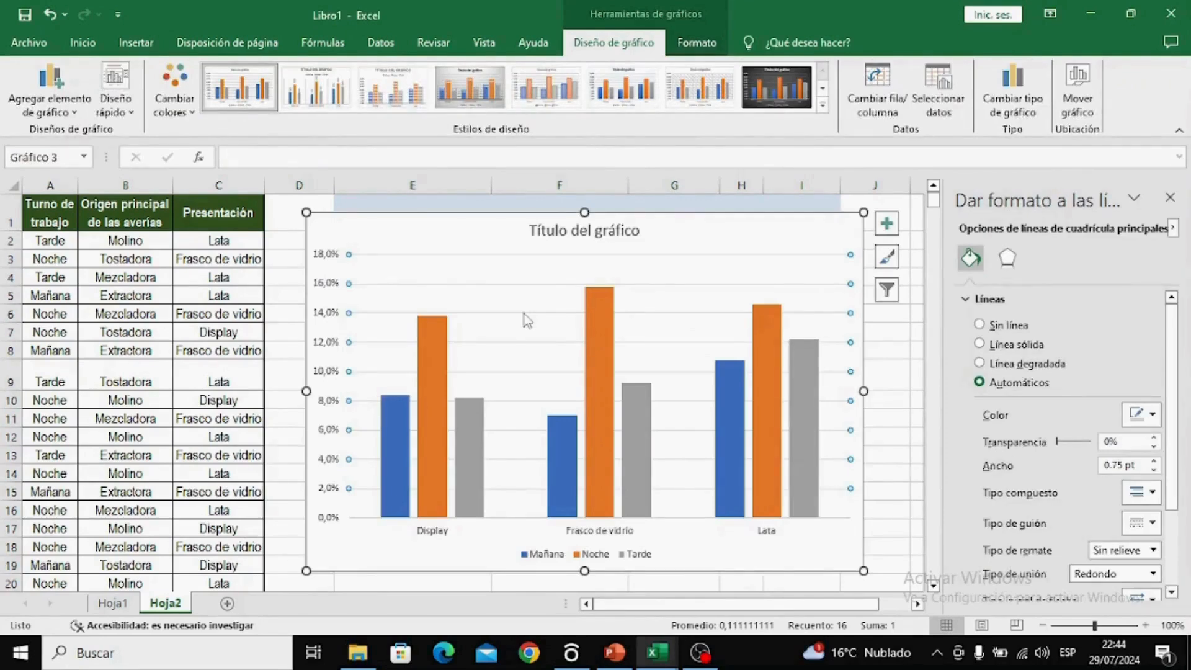
left_click(526, 318)
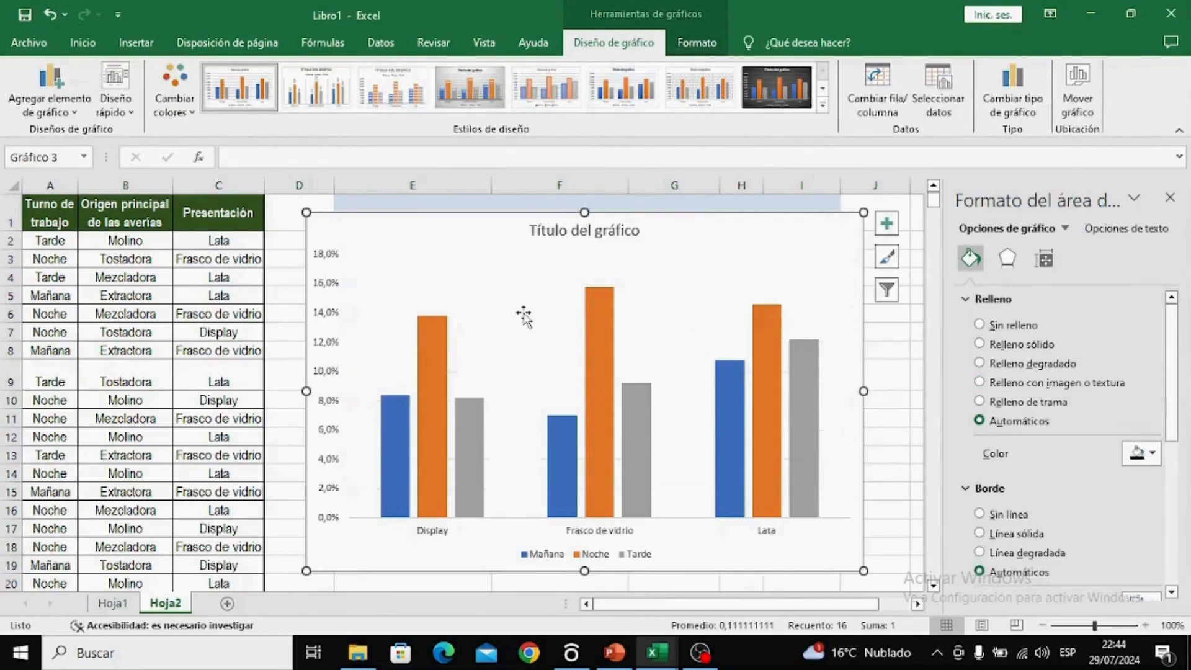
Set the series overlap of the percentage chart on Hoja2 to 0.
left_click(393, 440)
right_click(392, 437)
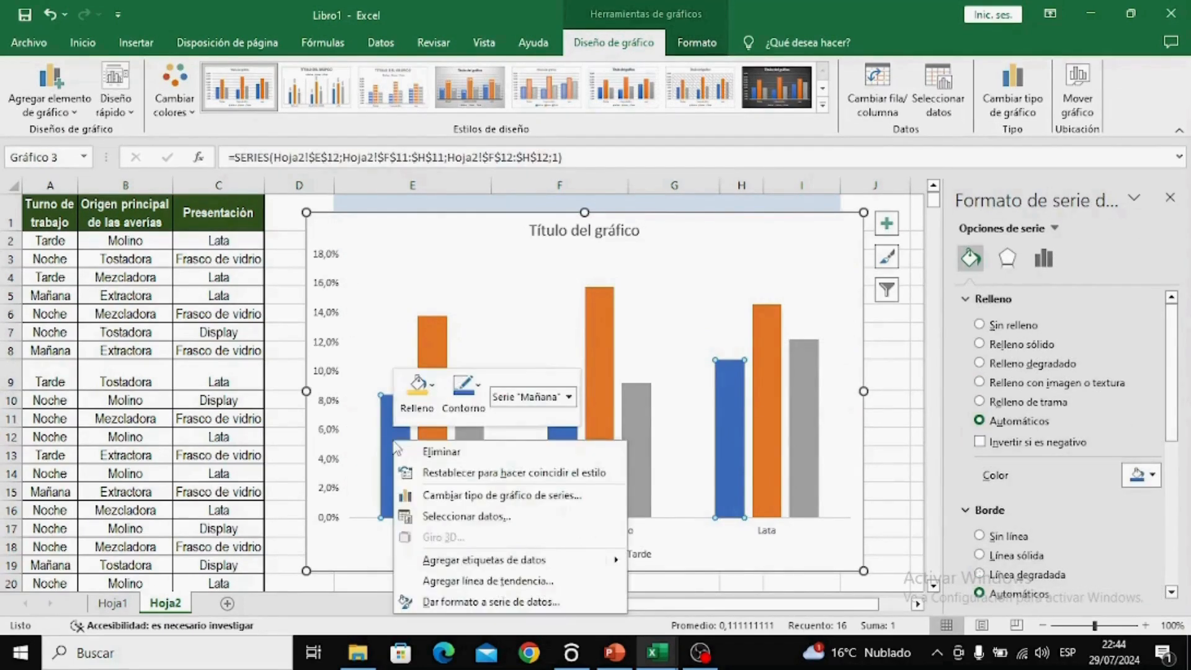
left_click(478, 605)
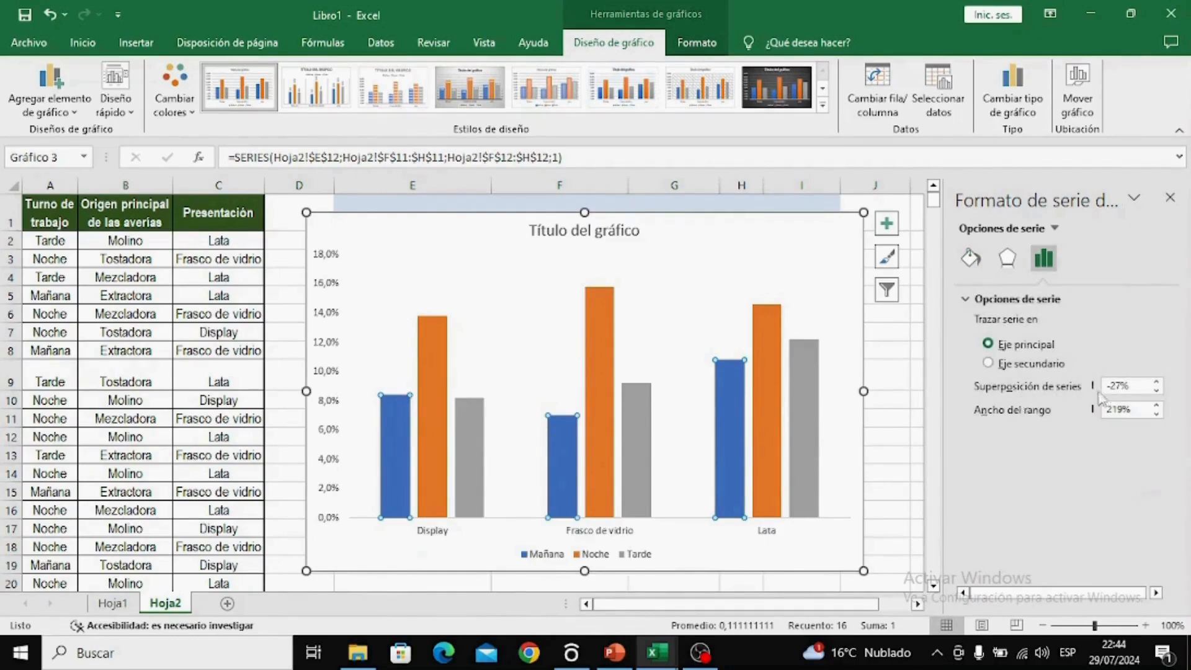
left_click_drag(1129, 387, 1090, 397)
type("0")
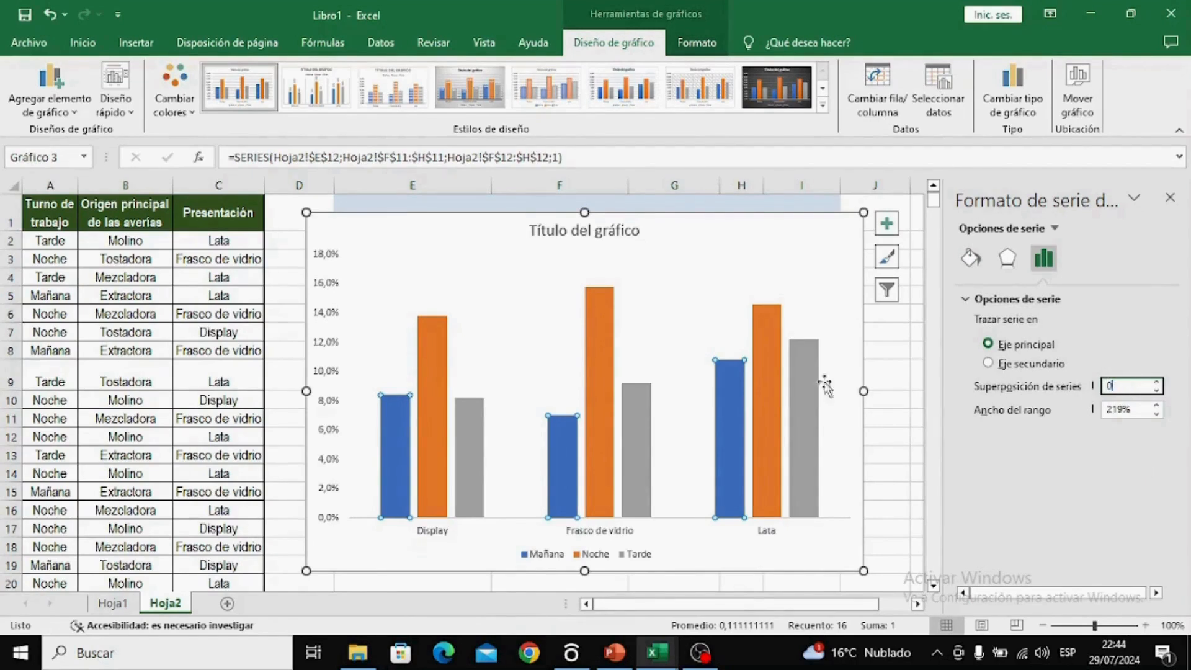
Title the chart "Distribución porcentual de los registros de la empresa Rico Café S. A., según turno de trabajo y presentación" and add axis titles.
left_click(532, 233)
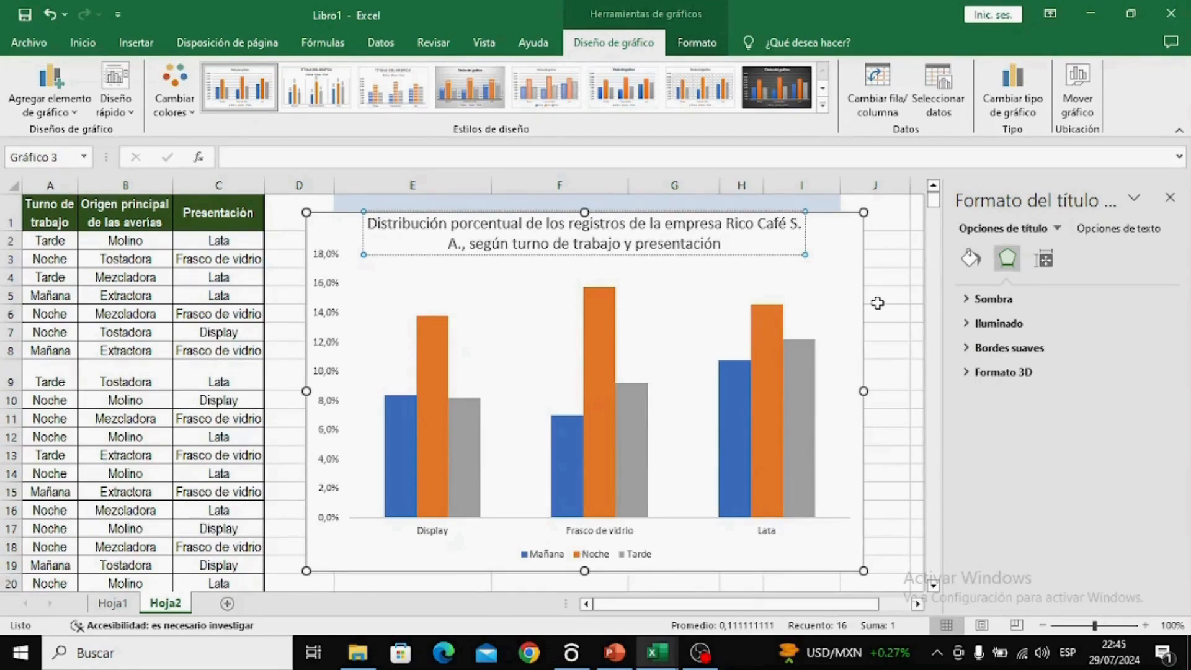
left_click(787, 303)
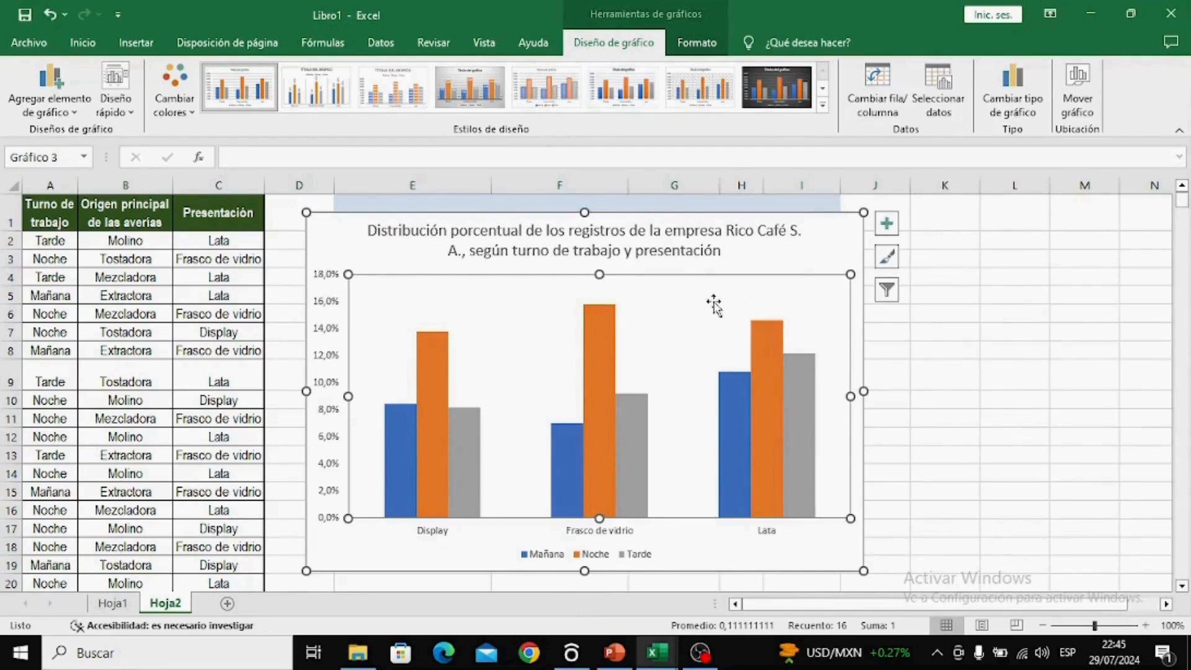
left_click(887, 223)
left_click(927, 263)
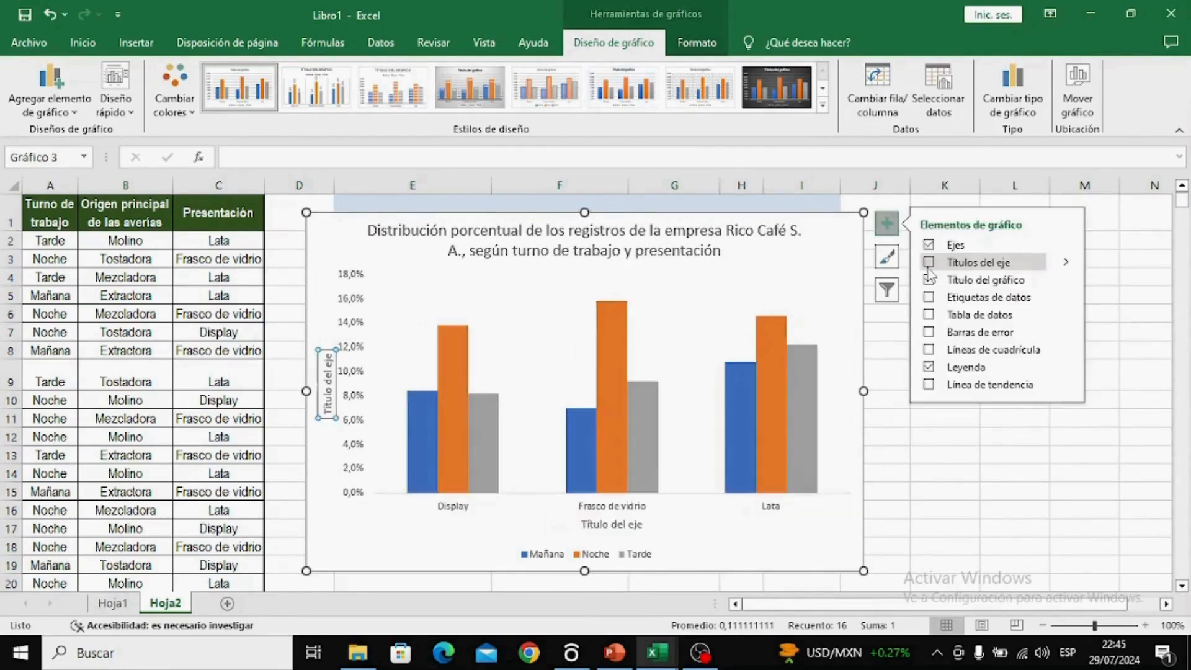
Show data labels on the percentage chart and title its vertical axis "Porcentaje de registros" and horizontal axis "Presentación".
left_click(928, 297)
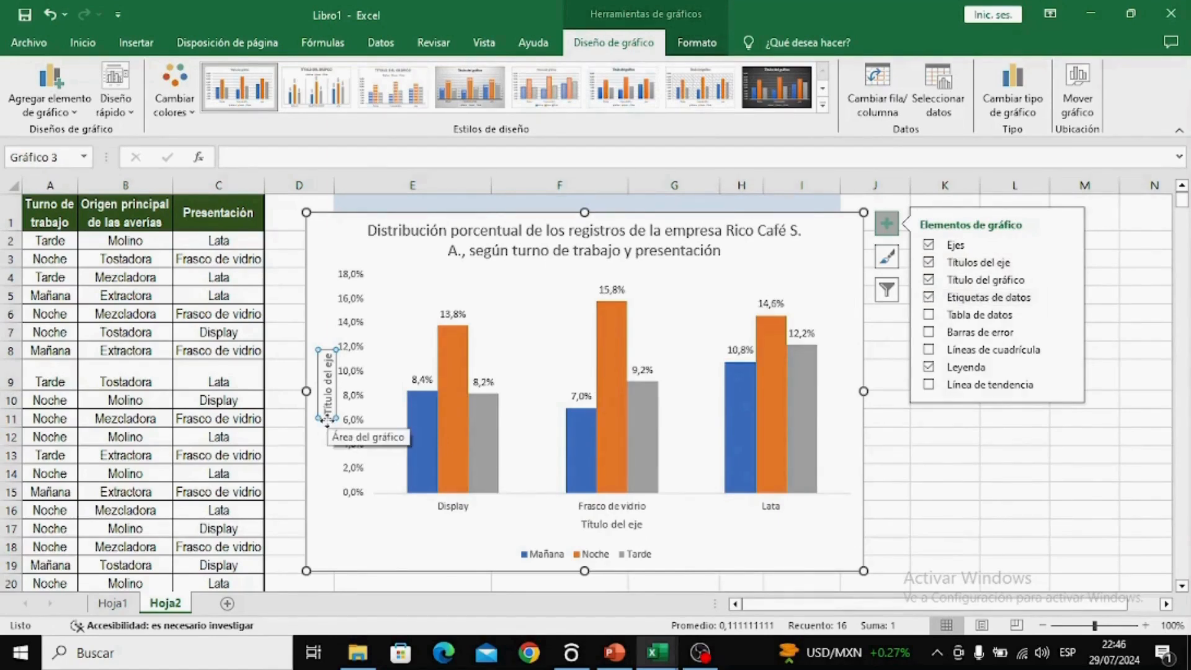
type("Porcentaje de registros")
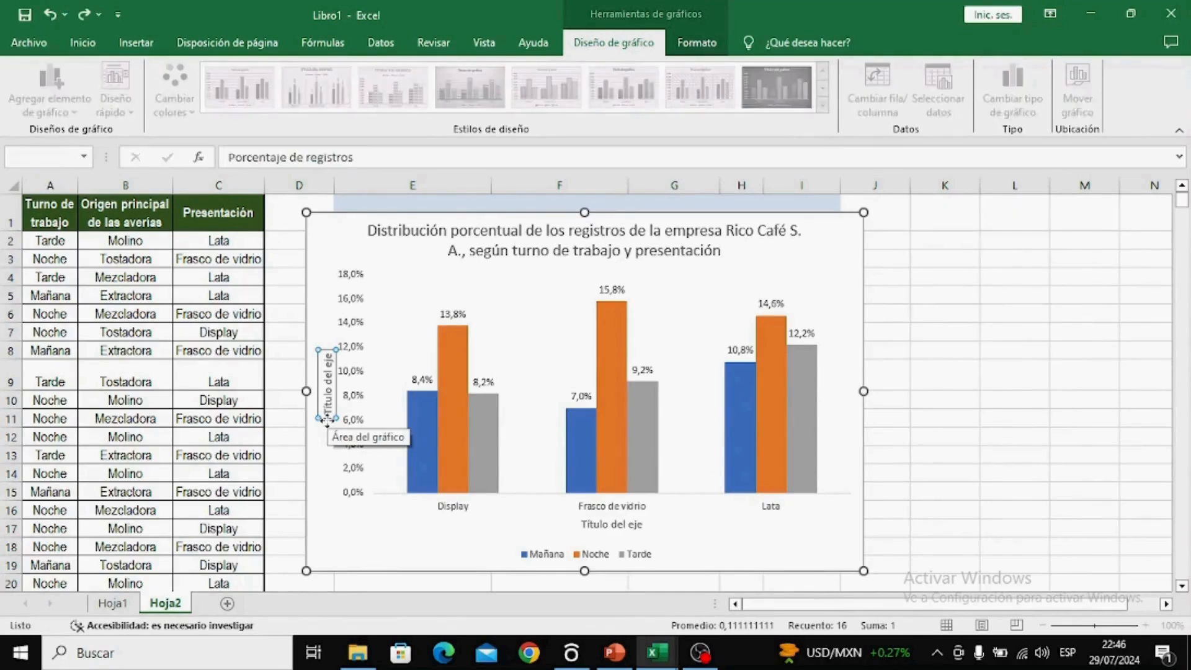
key("Return")
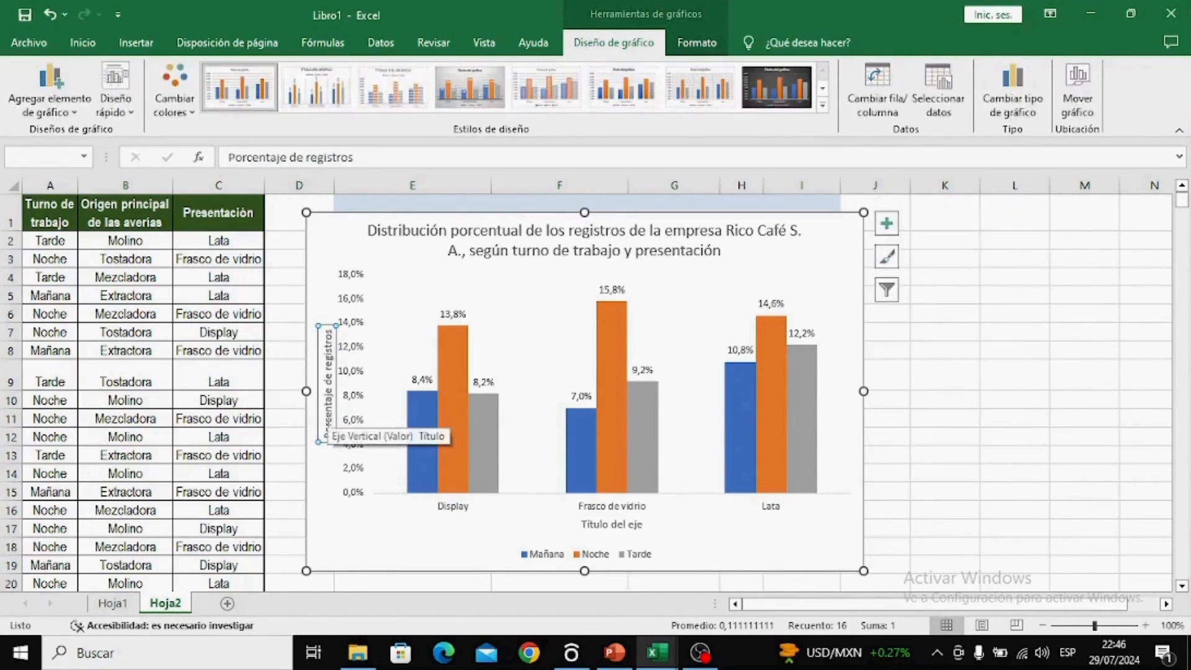
left_click(591, 526)
type("Presentación")
key("Return")
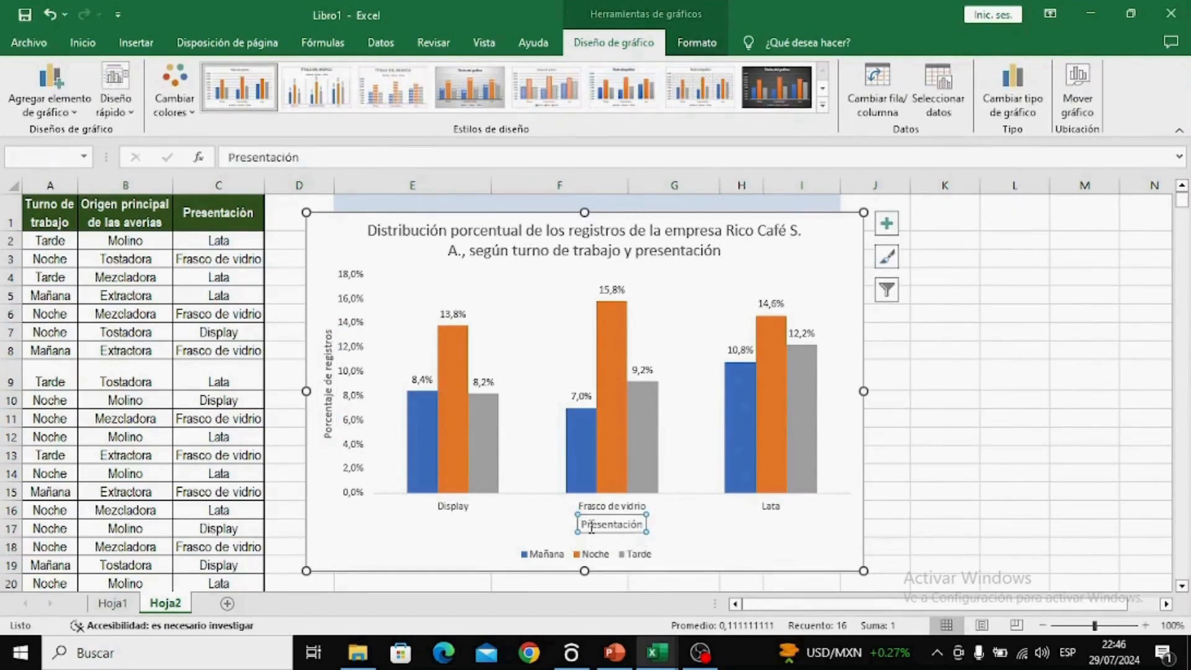
Set the chart legend's position to "Hacia la derecha".
left_click(566, 555)
right_click(567, 555)
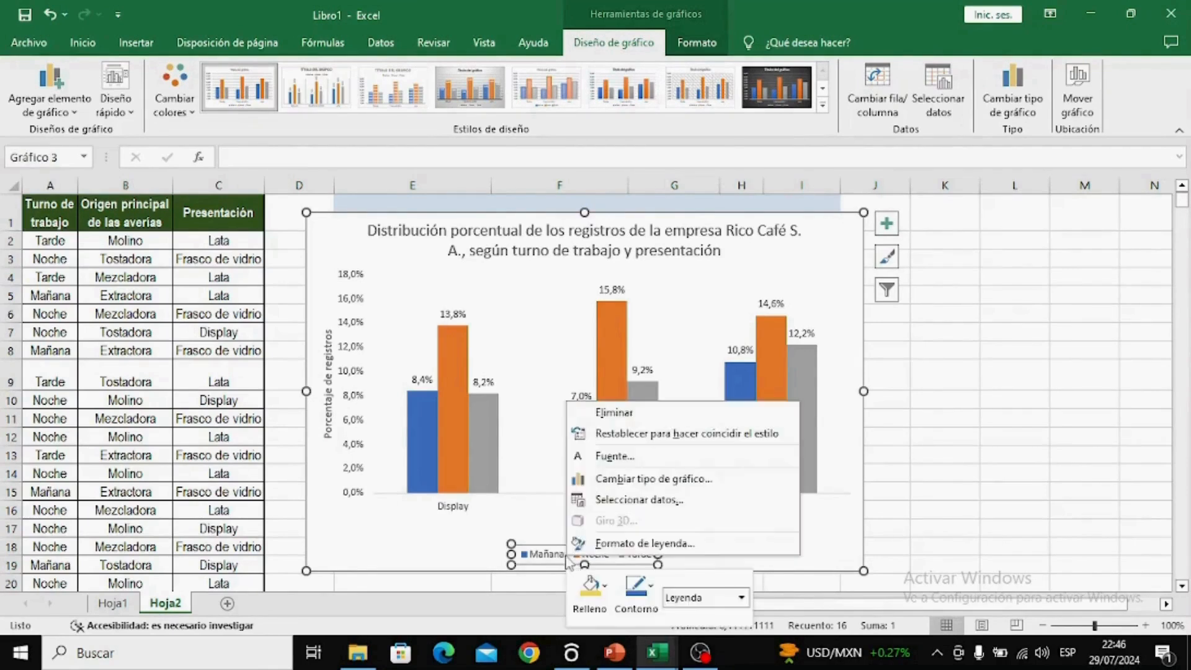
left_click(646, 543)
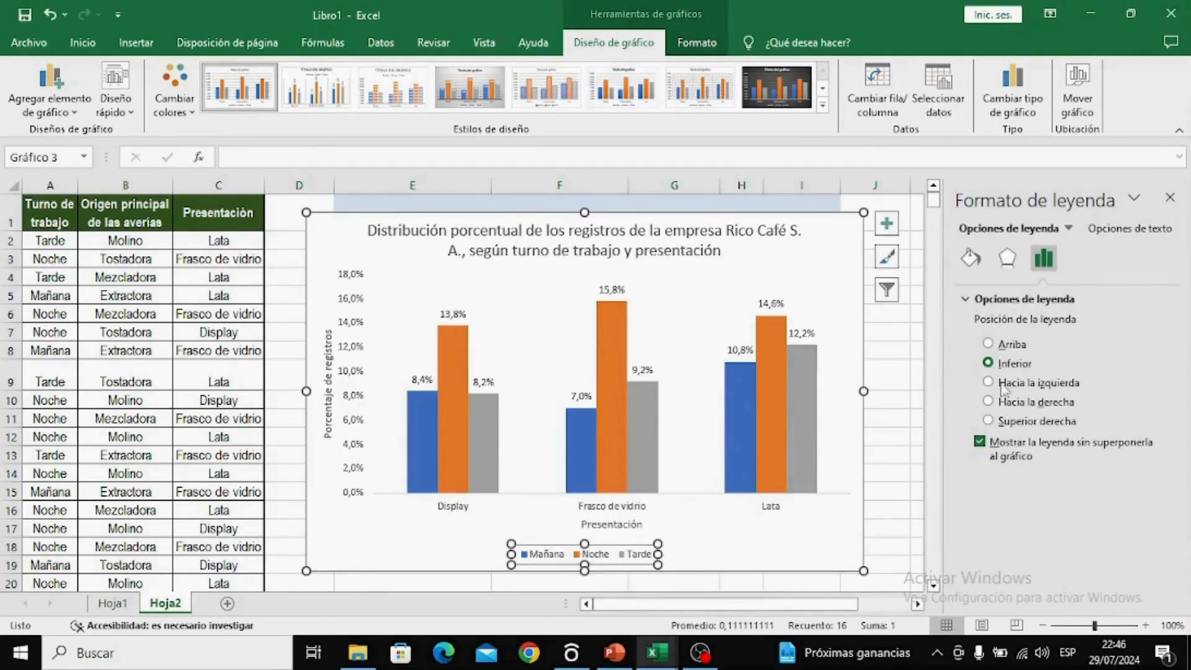
left_click(988, 402)
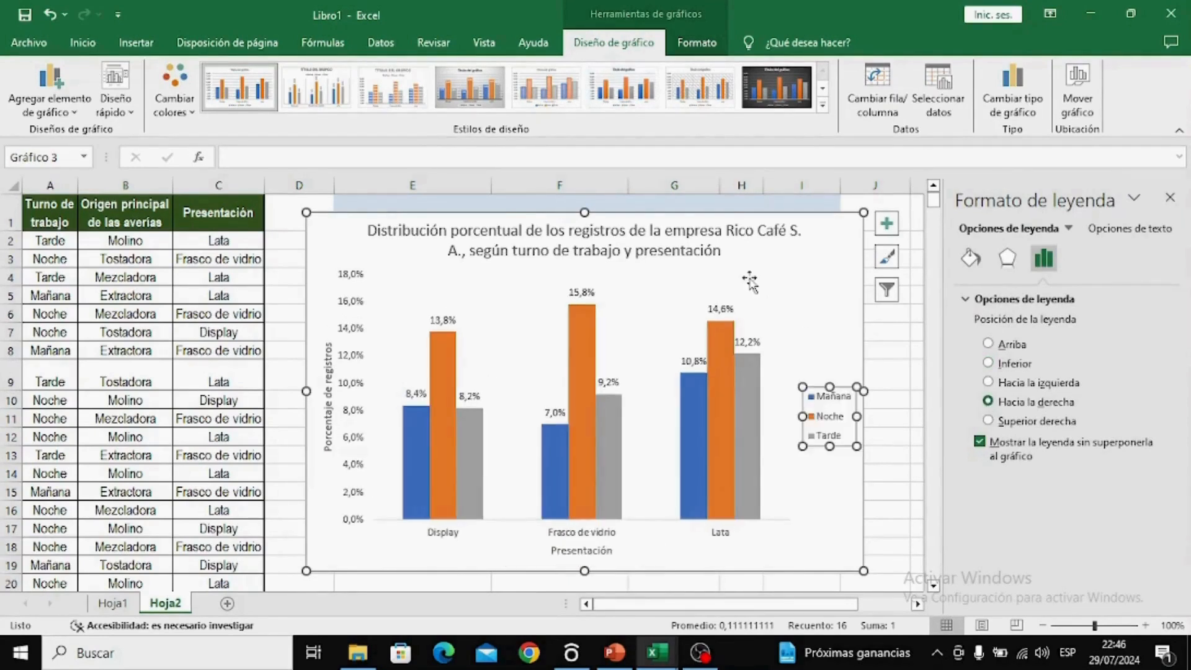
Insert a text box reading "Fuente: Rico Café S. A." in the chart's lower-left corner, beneath the horizontal axis.
left_click(136, 42)
left_click(949, 87)
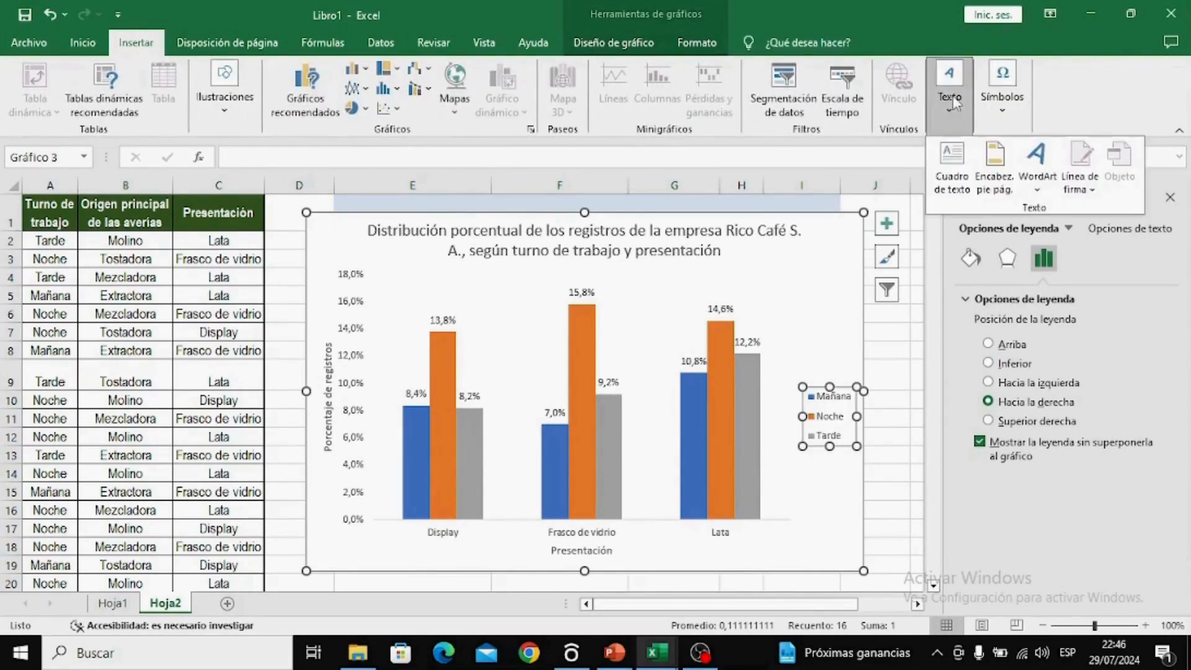
left_click(953, 166)
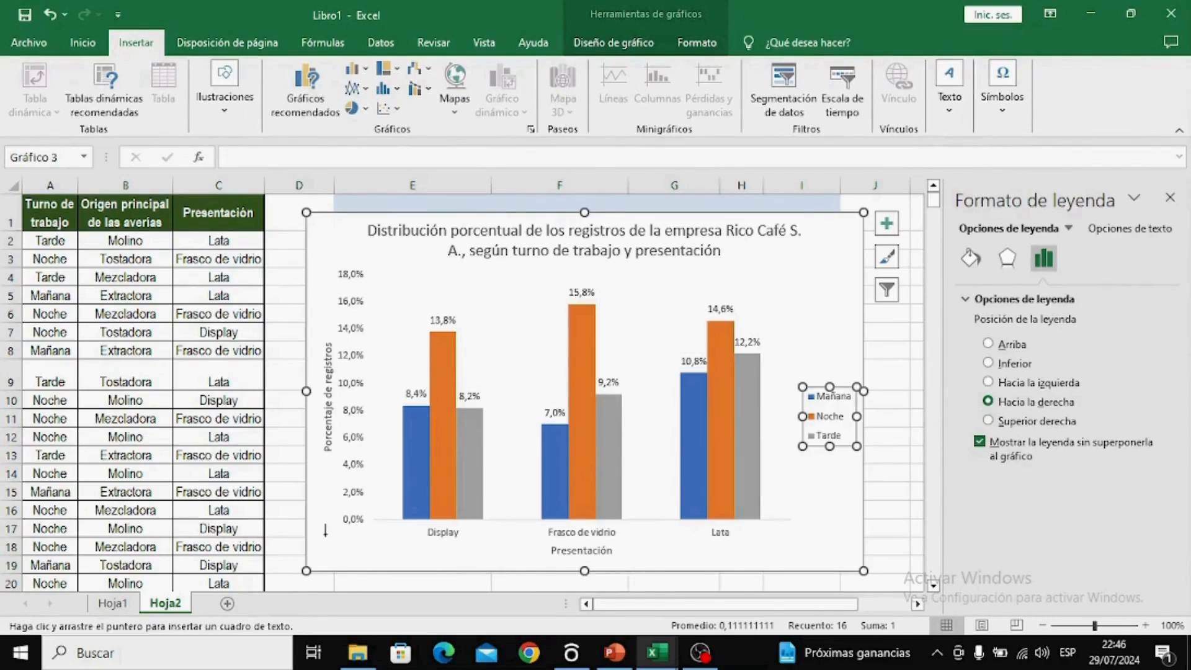
left_click_drag(323, 539, 541, 560)
type("Fuente: Rico Café S. A.")
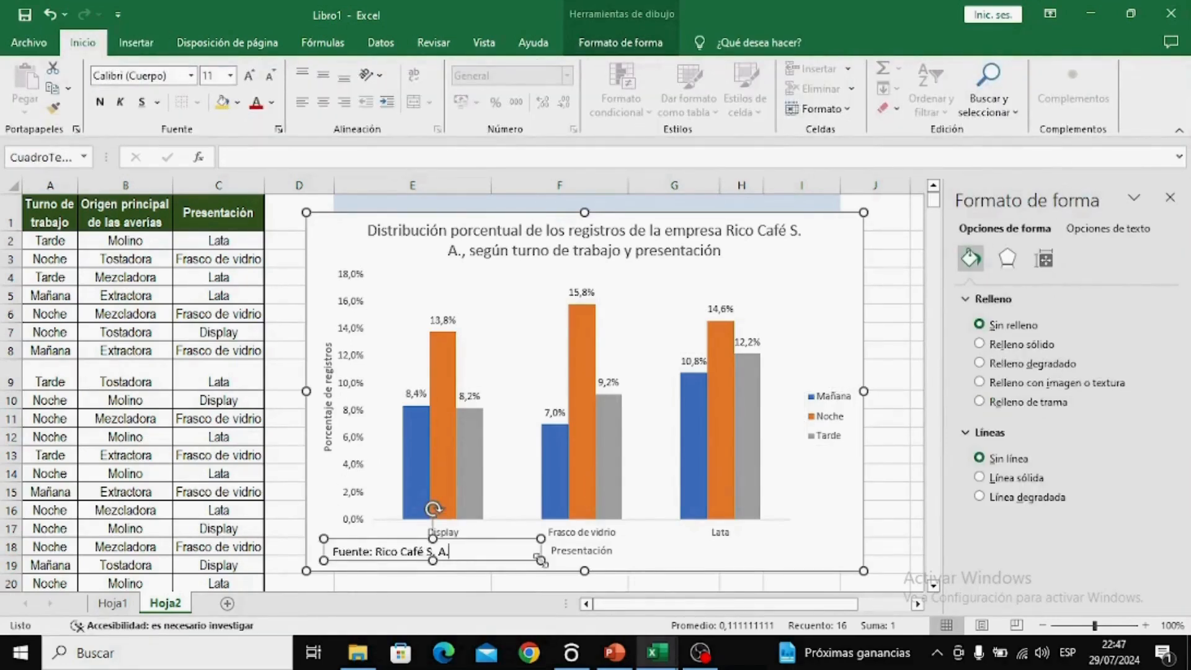
left_click(668, 557)
Fill the plot area with a light gold theme colour and the surrounding chart area with a light green theme colour.
left_click(509, 382)
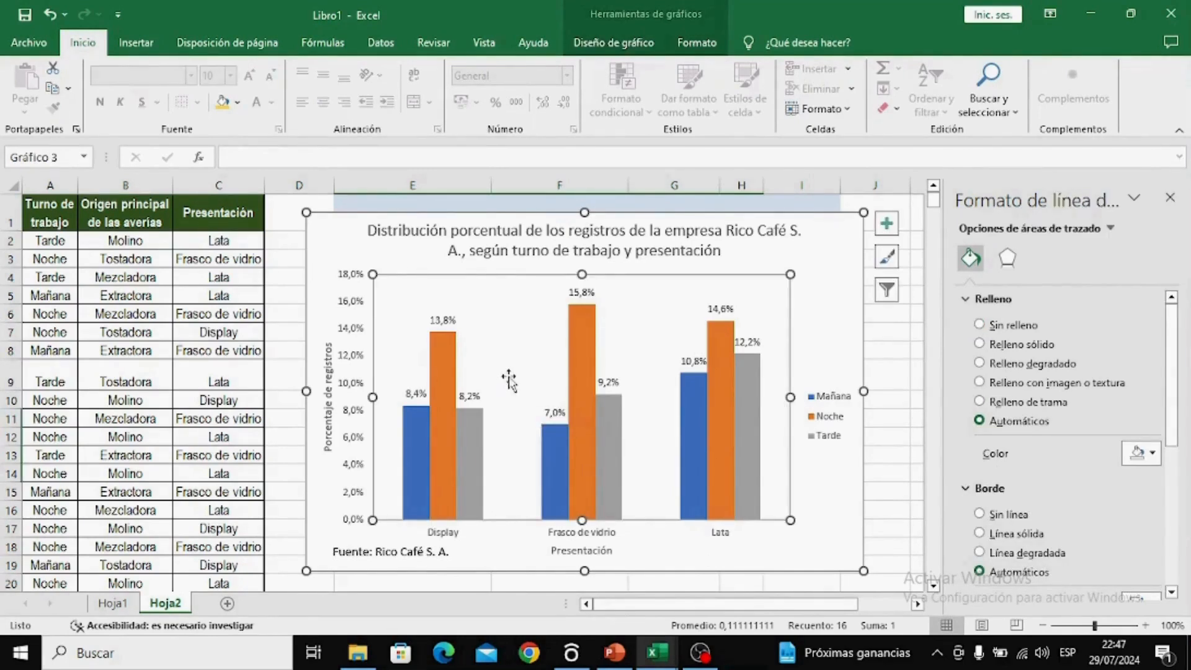
left_click(238, 103)
left_click(323, 186)
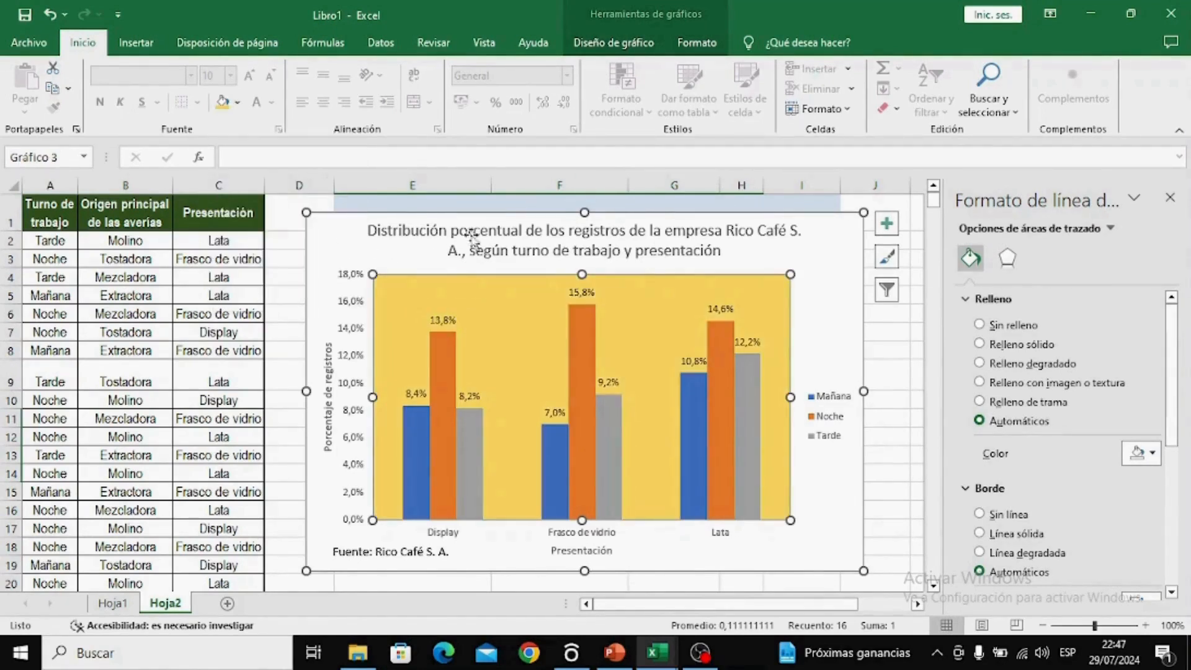
left_click(332, 248)
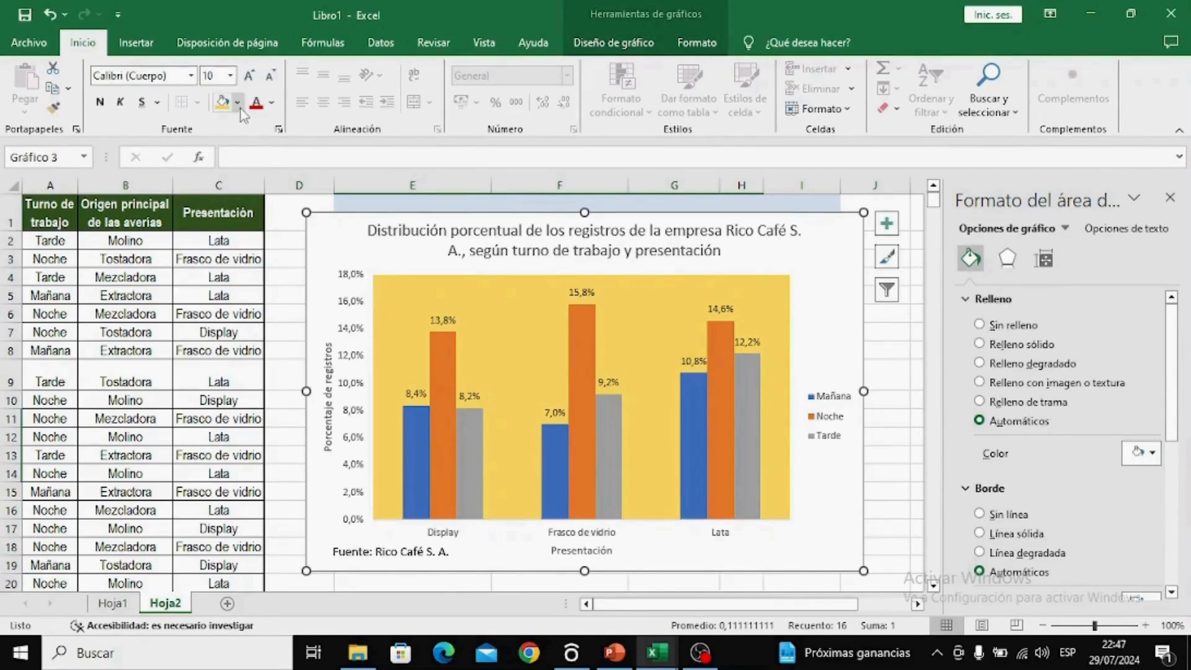
left_click(239, 104)
left_click(355, 186)
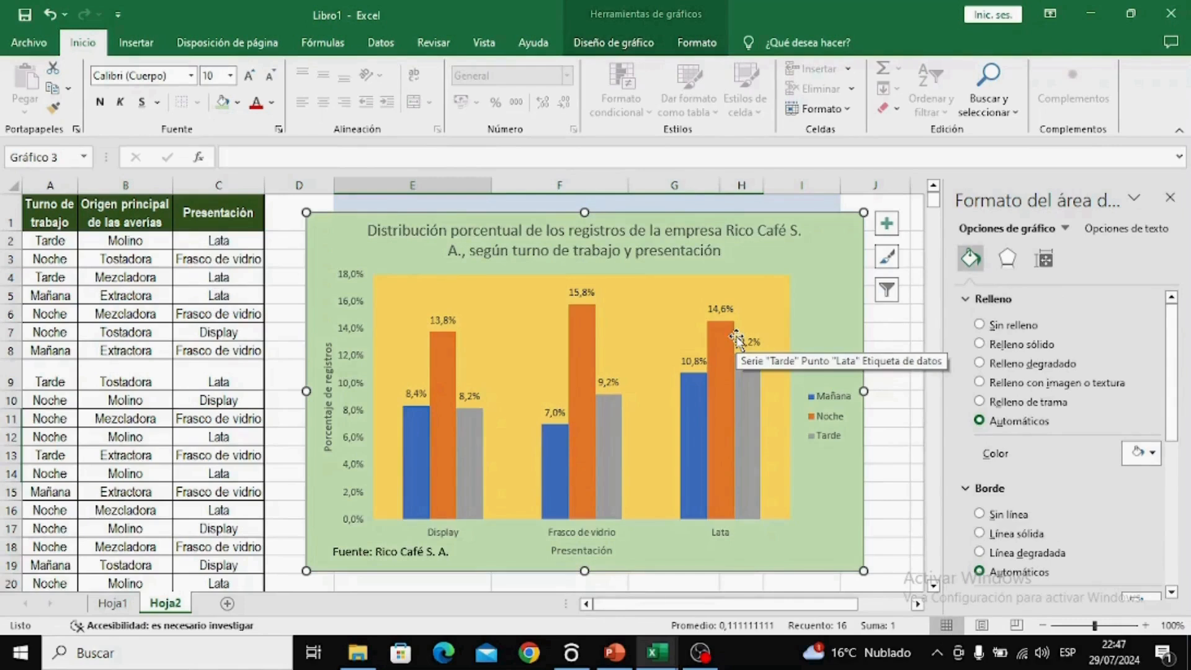